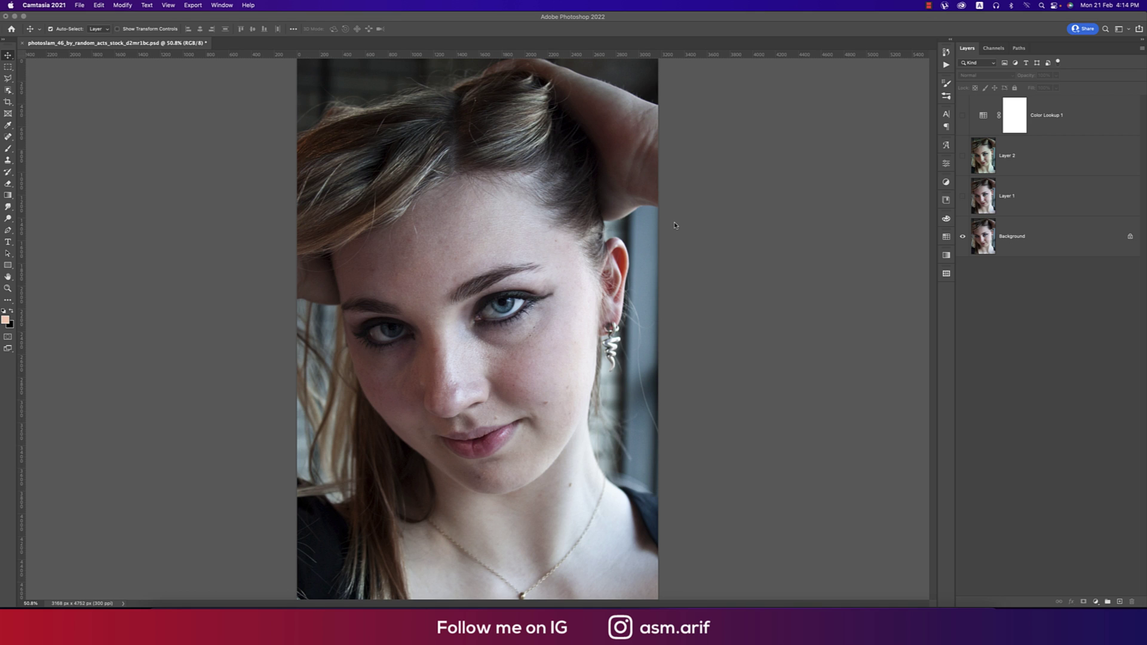
Toggle the grade layers' visibility to compare the original photo with the graded portrait.
{"action": "left_click", "coordinate": [962, 238], "text": "alt"}
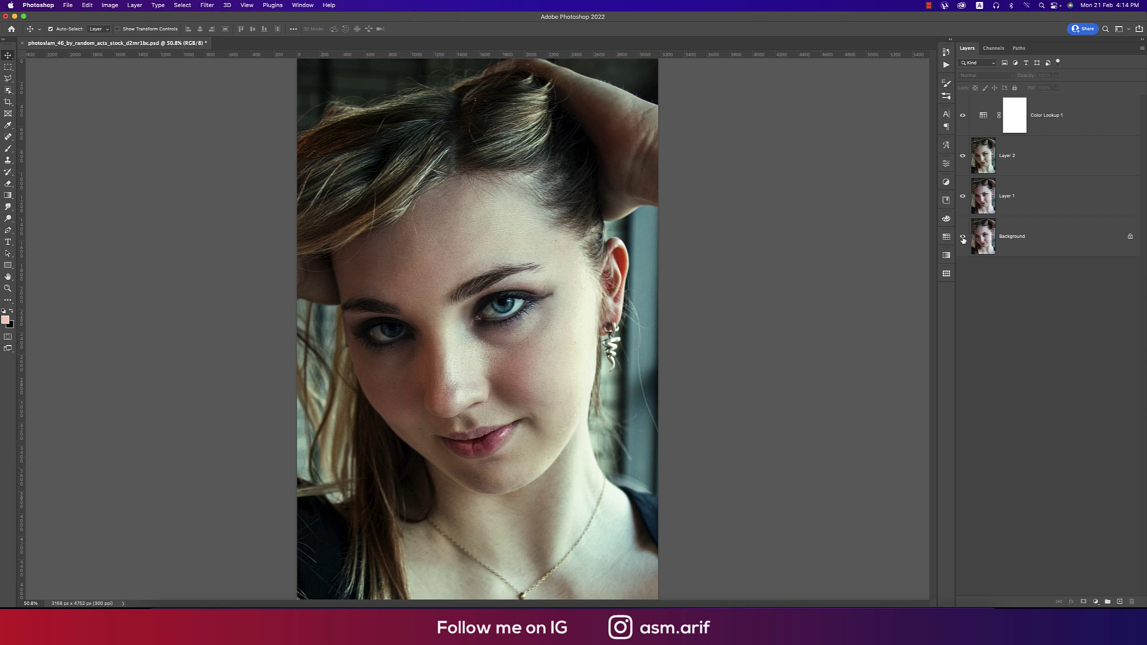
{"action": "left_click", "coordinate": [963, 238], "text": "alt"}
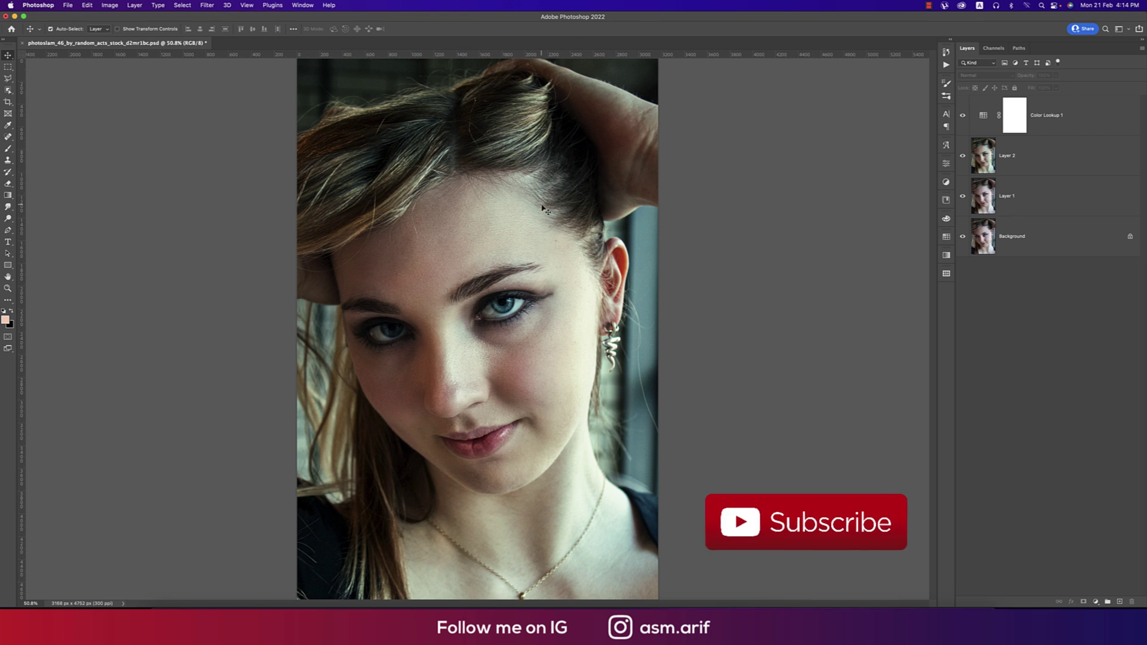
Open photoslam_46_by_random_acts_stock_d2mr1bc.jpeg from the 21-2-22 folder as a new document.
{"action": "left_click", "coordinate": [68, 6]}
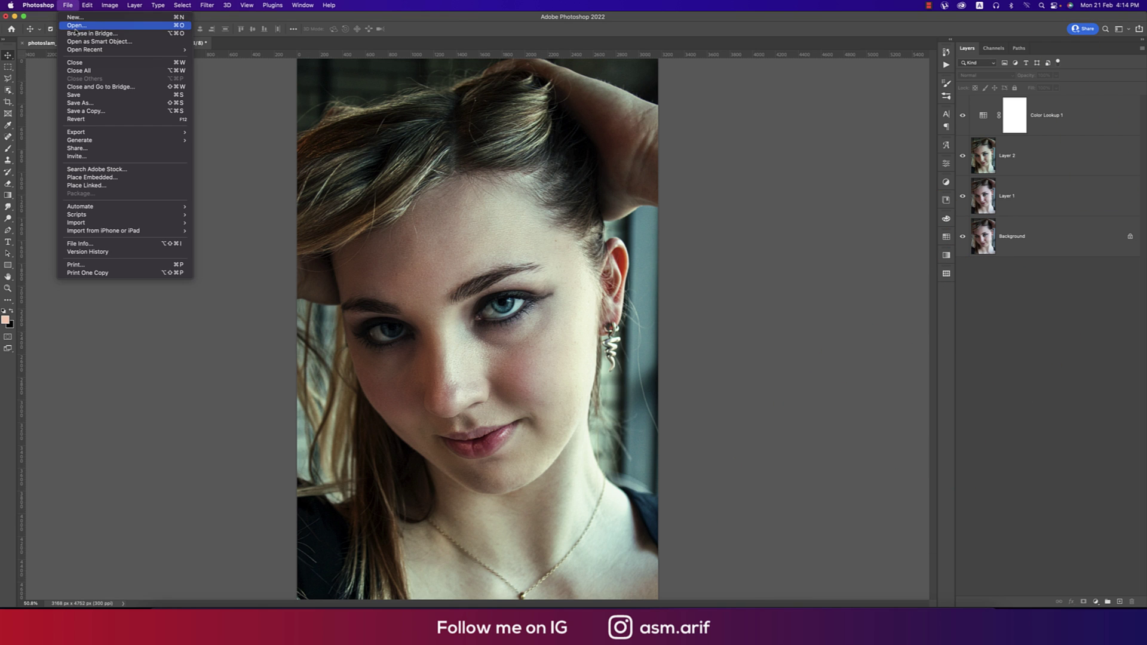
{"action": "left_click", "coordinate": [77, 25]}
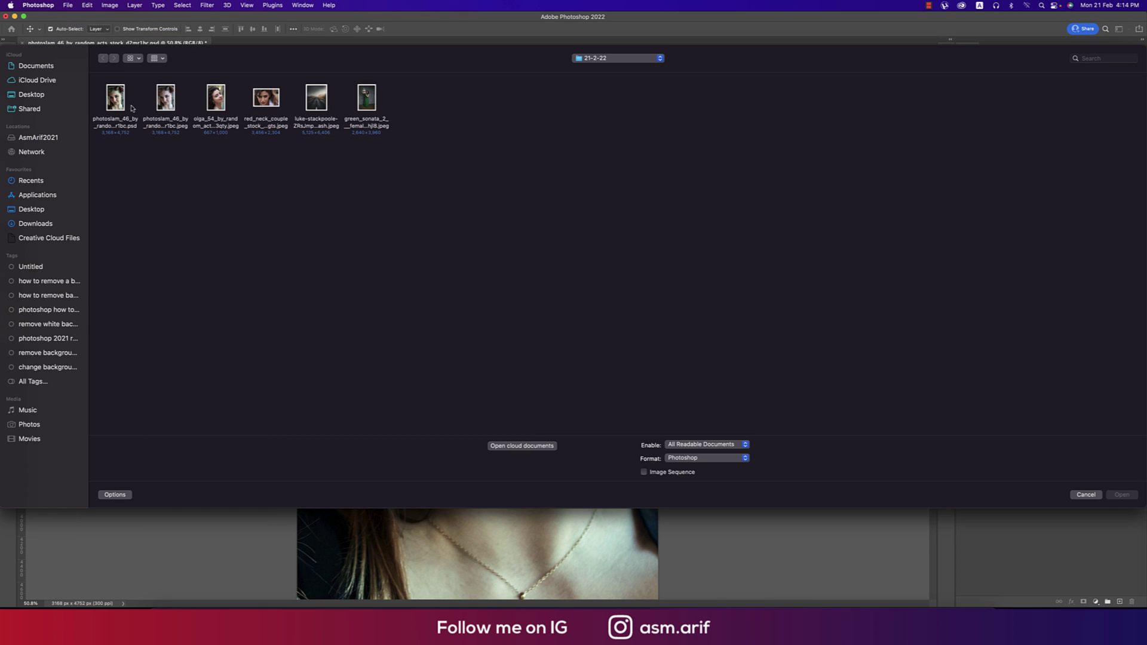
{"action": "double_click", "coordinate": [171, 108]}
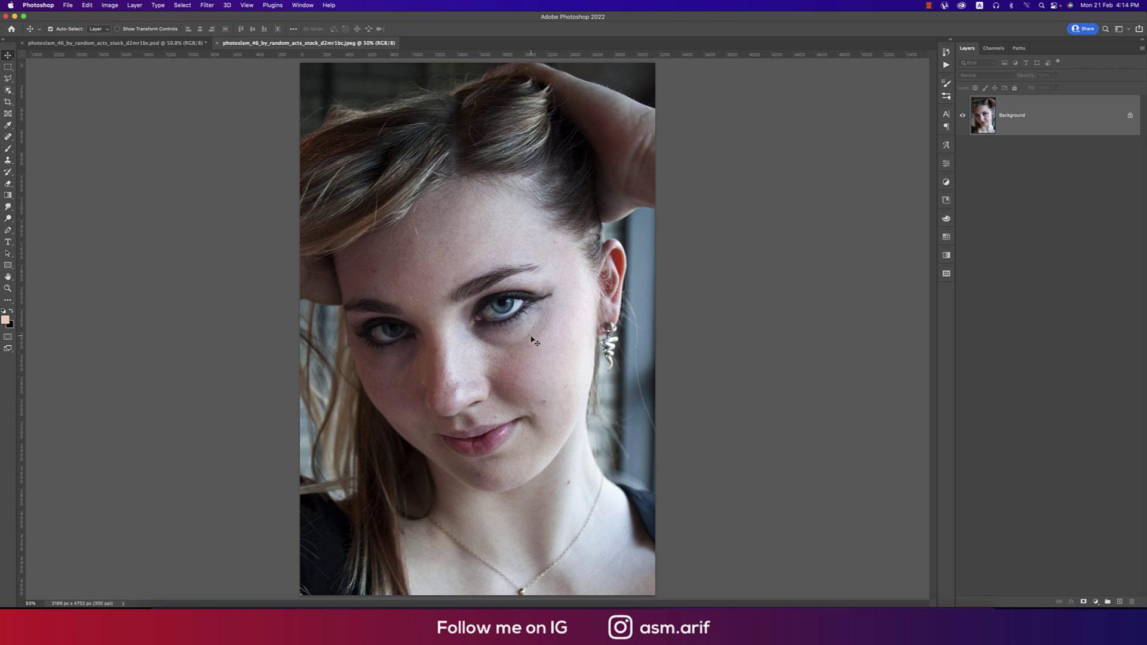
{"action": "scroll", "coordinate": [520, 332], "scroll_direction": "up", "scroll_amount": 2}
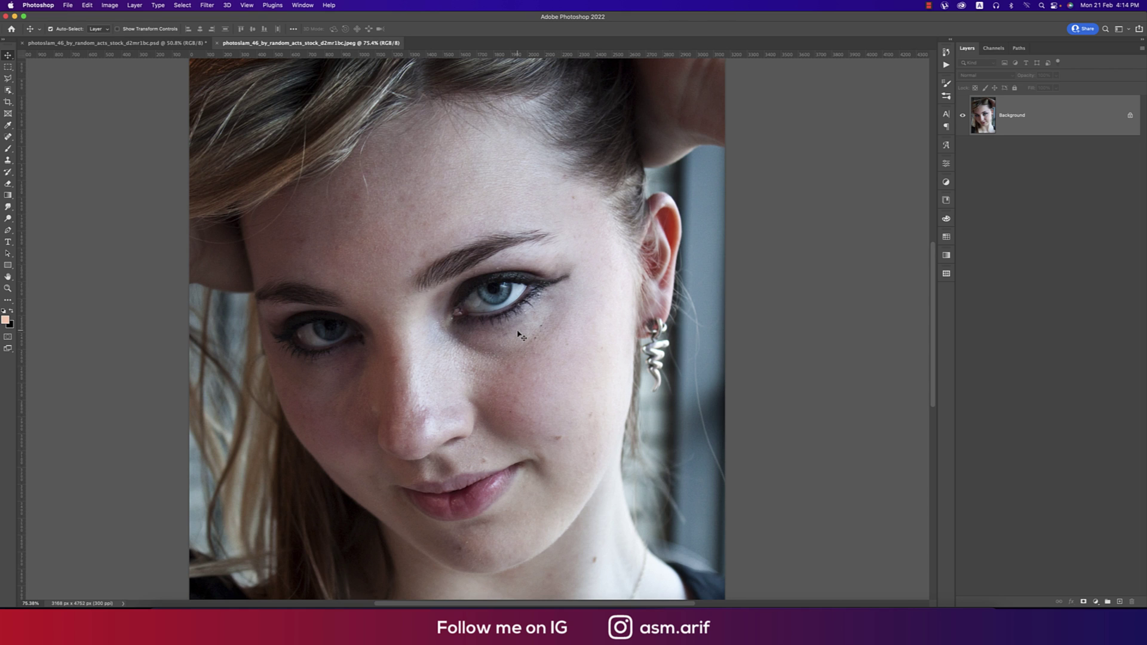
{"action": "scroll", "coordinate": [619, 426], "scroll_direction": "down", "scroll_amount": 4}
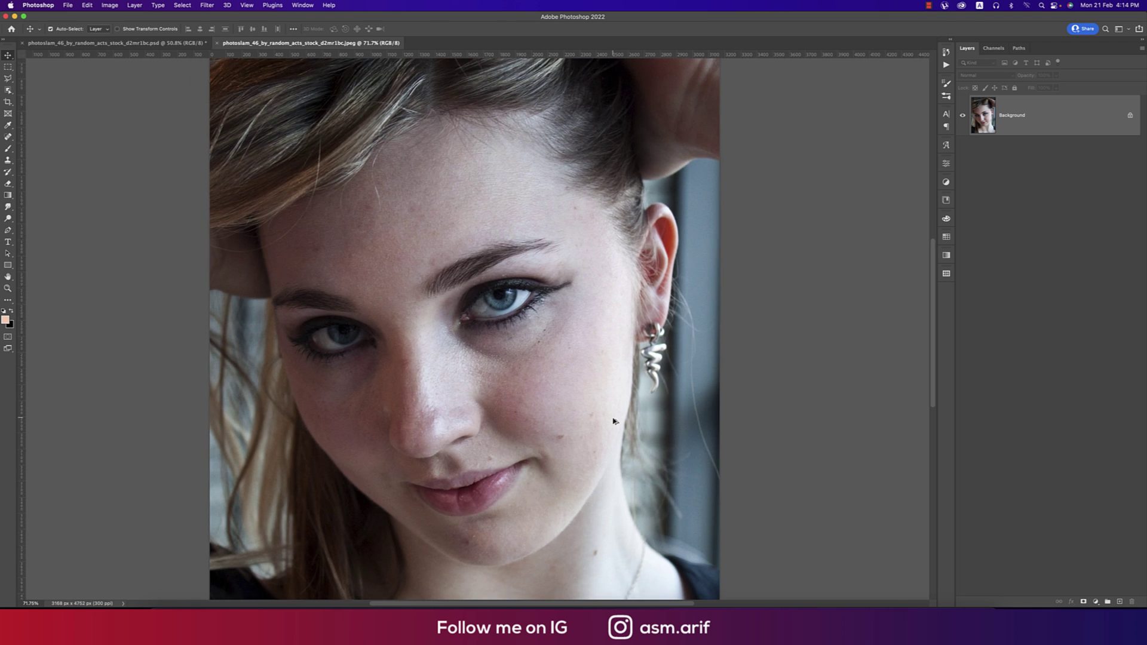
{"action": "scroll", "coordinate": [615, 421], "scroll_direction": "up", "scroll_amount": 2}
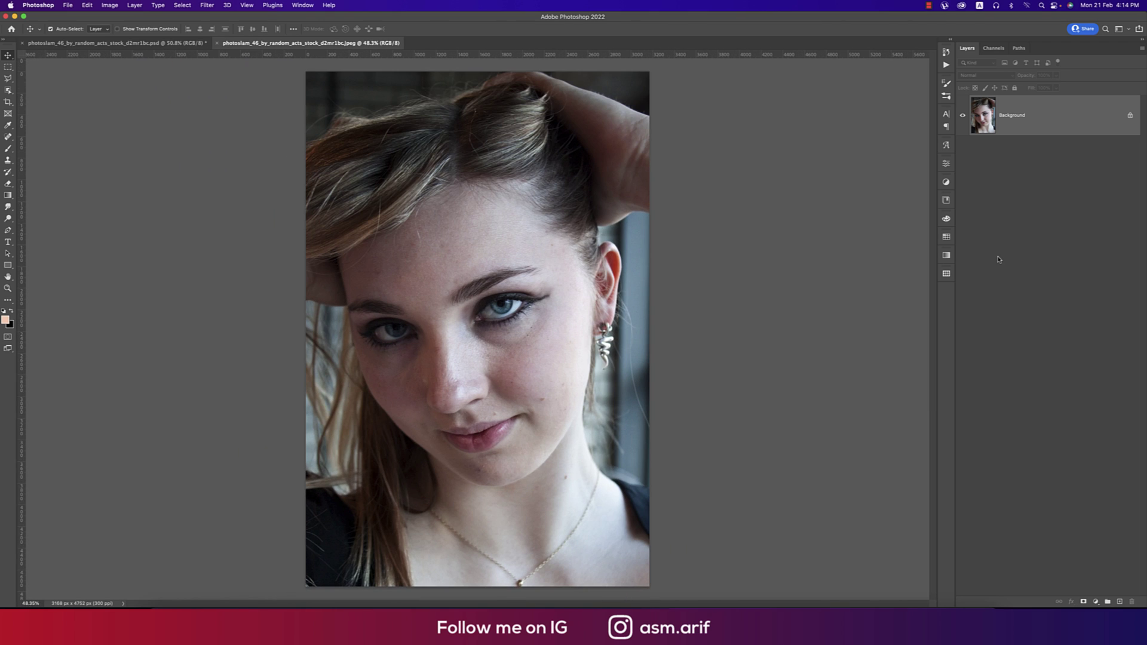
Duplicate Background to Layer 1 and spot-heal blemishes on the cheek and jawline.
{"action": "key", "text": "super+j"}
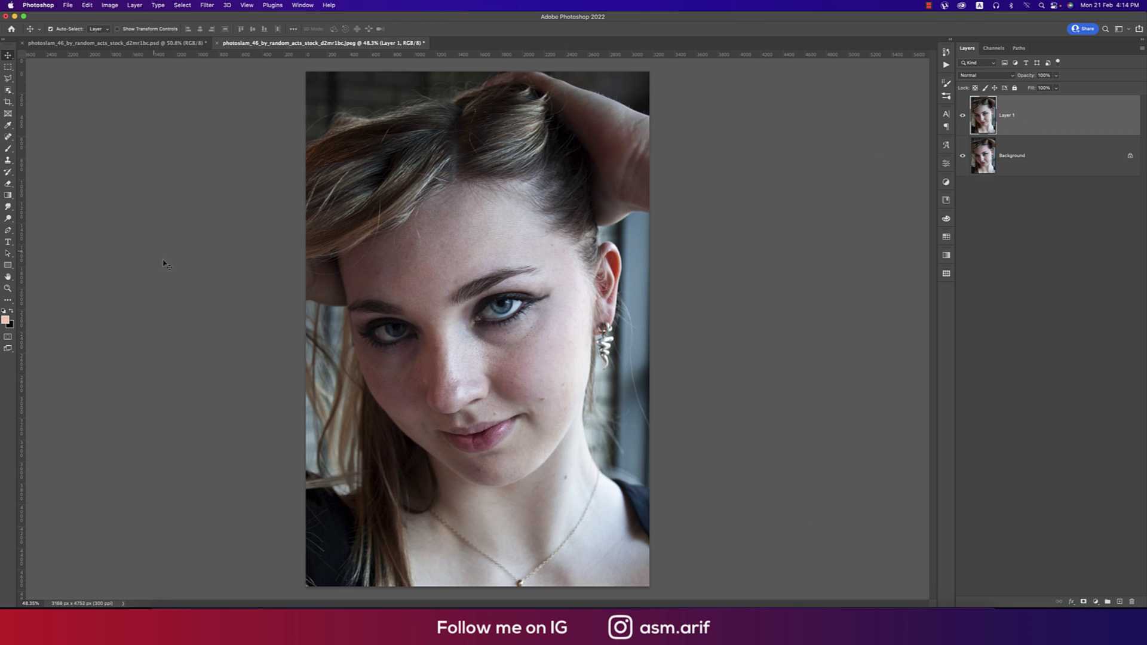
{"action": "left_click_drag", "start_coordinate": [8, 136], "coordinate": [34, 135]}
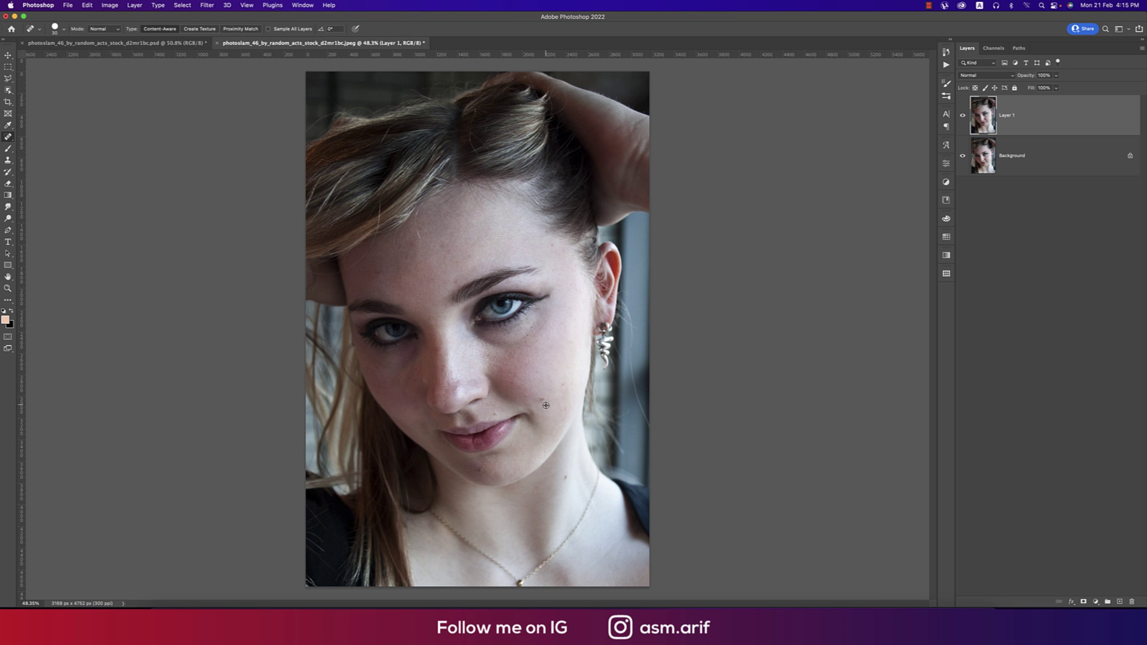
{"action": "scroll", "coordinate": [544, 410], "scroll_direction": "up", "scroll_amount": 5}
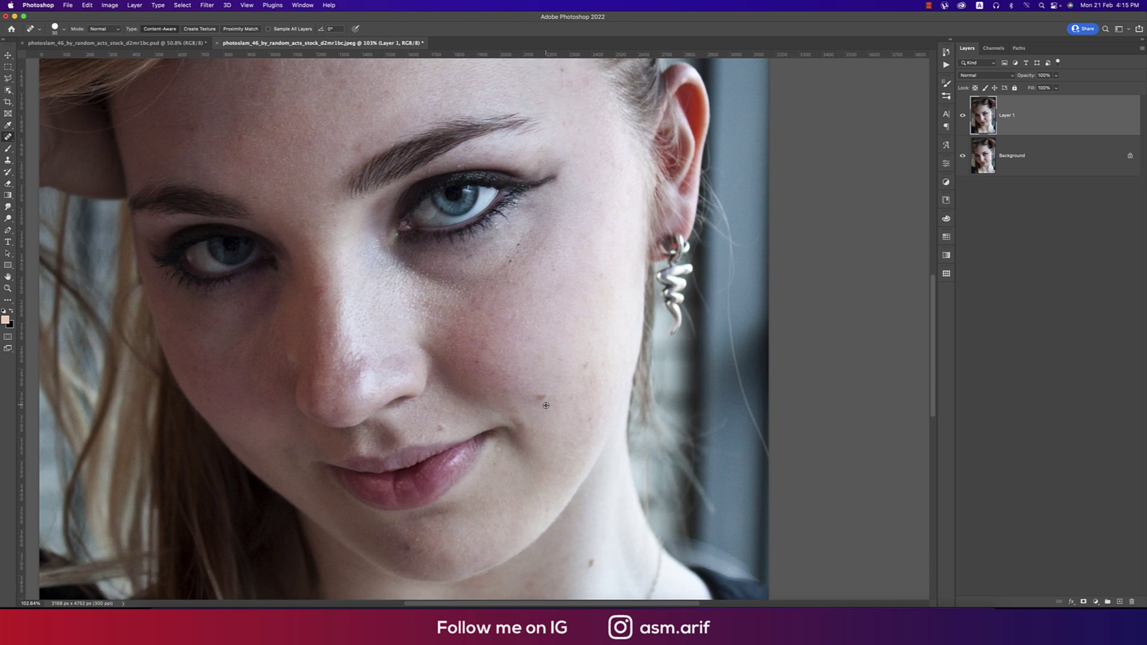
{"action": "scroll", "coordinate": [545, 406], "scroll_direction": "up", "scroll_amount": 3}
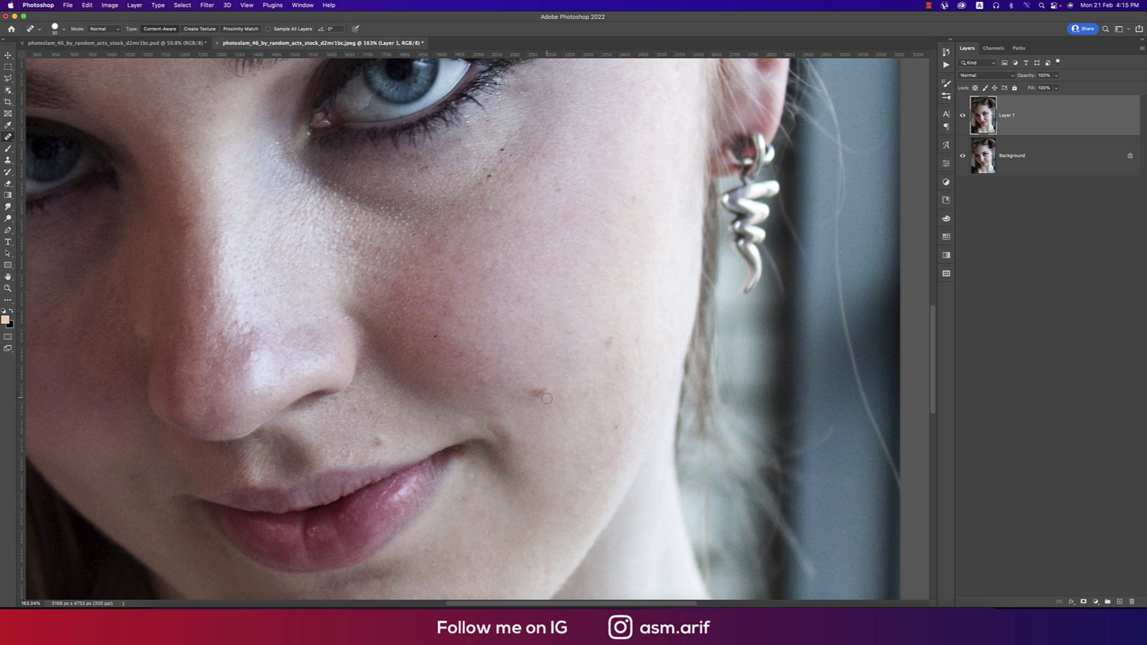
{"action": "left_click_drag", "start_coordinate": [545, 393], "coordinate": [518, 396]}
{"action": "left_click", "coordinate": [616, 429]}
Spot-heal the small marks on the upper and lower cheek.
{"action": "left_click", "coordinate": [629, 201]}
{"action": "left_click", "coordinate": [552, 187]}
{"action": "left_click", "coordinate": [434, 340]}
{"action": "left_click", "coordinate": [483, 380]}
{"action": "scroll", "coordinate": [483, 381], "scroll_direction": "left", "scroll_amount": 5}
{"action": "scroll", "coordinate": [483, 381], "scroll_direction": "up", "scroll_amount": 6}
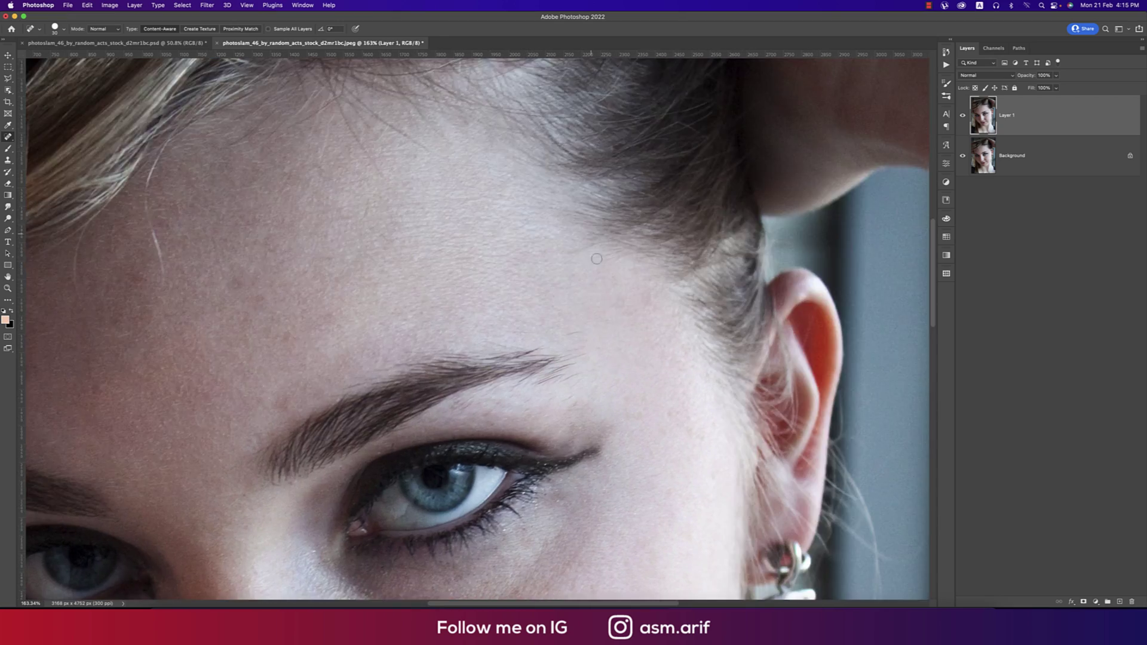
Heal a forehead spot and reduce the Spot Healing Brush size.
{"action": "left_click", "coordinate": [510, 232]}
{"action": "scroll", "coordinate": [510, 231], "scroll_direction": "down", "scroll_amount": 5}
{"action": "scroll", "coordinate": [380, 371], "scroll_direction": "up", "scroll_amount": 6}
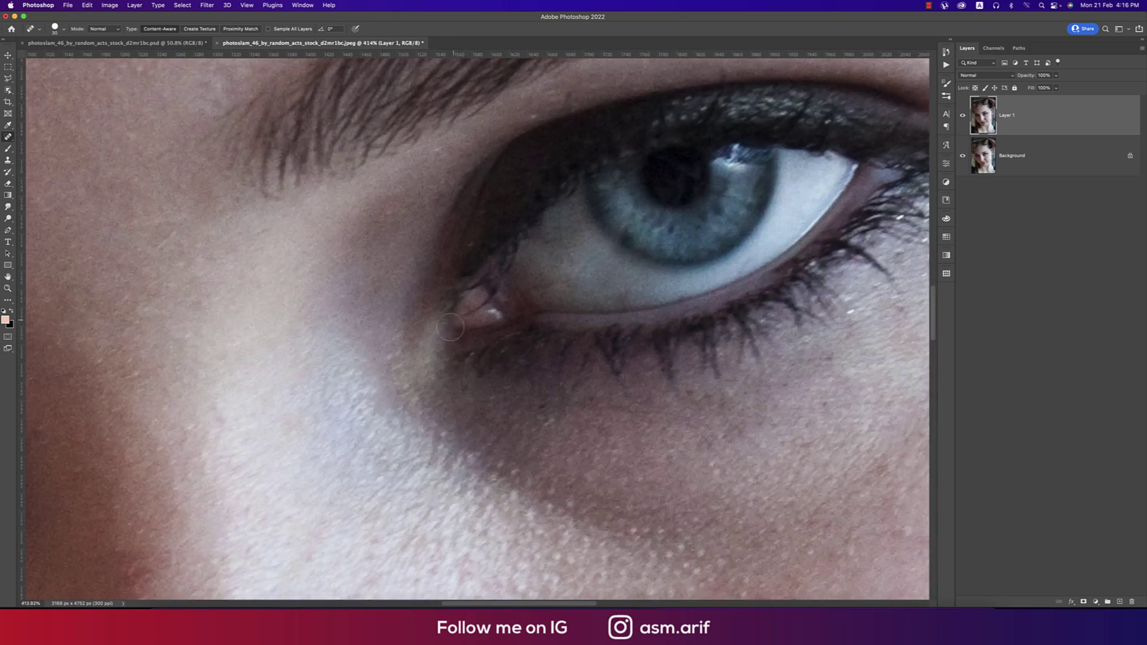
{"action": "scroll", "coordinate": [380, 371], "scroll_direction": "down", "scroll_amount": 6}
{"action": "scroll", "coordinate": [579, 305], "scroll_direction": "up", "scroll_amount": 3}
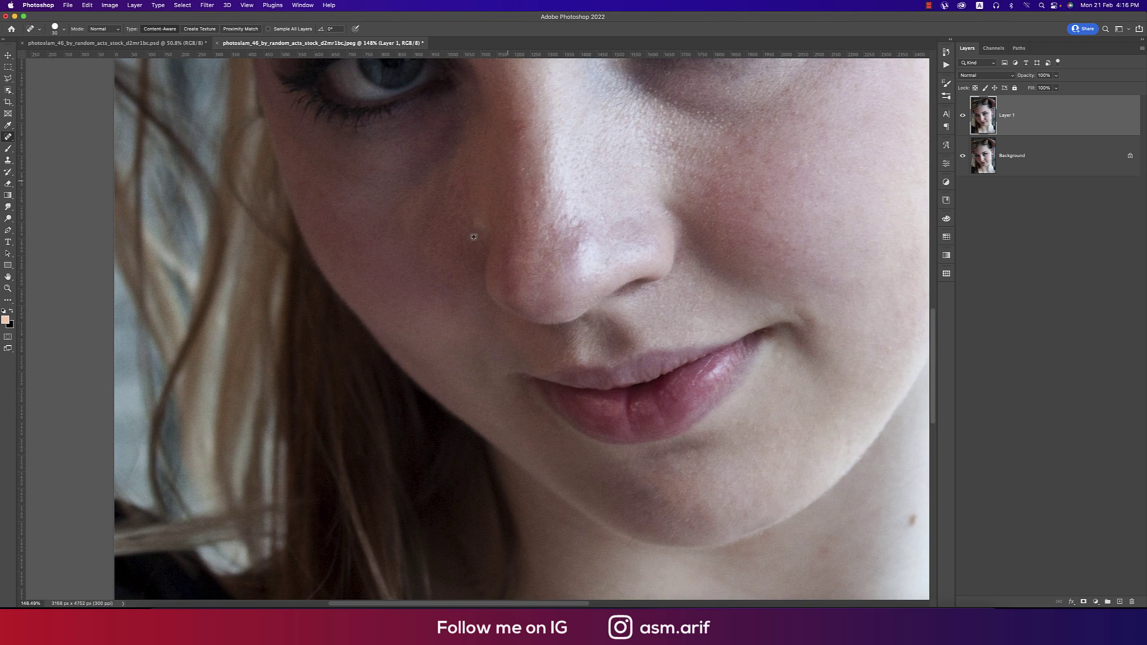
{"action": "scroll", "coordinate": [579, 304], "scroll_direction": "down", "scroll_amount": 3}
{"action": "scroll", "coordinate": [579, 304], "scroll_direction": "up", "scroll_amount": 5}
{"action": "scroll", "coordinate": [428, 407], "scroll_direction": "down", "scroll_amount": 6}
{"action": "scroll", "coordinate": [412, 436], "scroll_direction": "up", "scroll_amount": 6}
{"action": "key", "text": "bracketleft"}
{"action": "scroll", "coordinate": [495, 390], "scroll_direction": "down", "scroll_amount": 8}
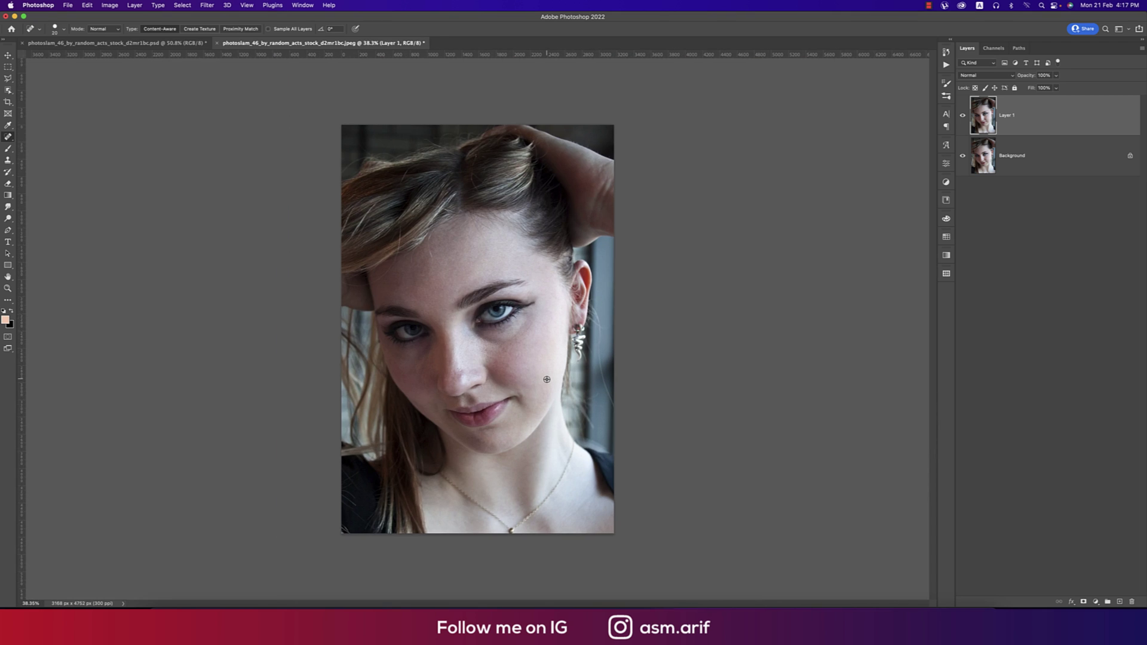
{"action": "scroll", "coordinate": [547, 380], "scroll_direction": "up", "scroll_amount": 2}
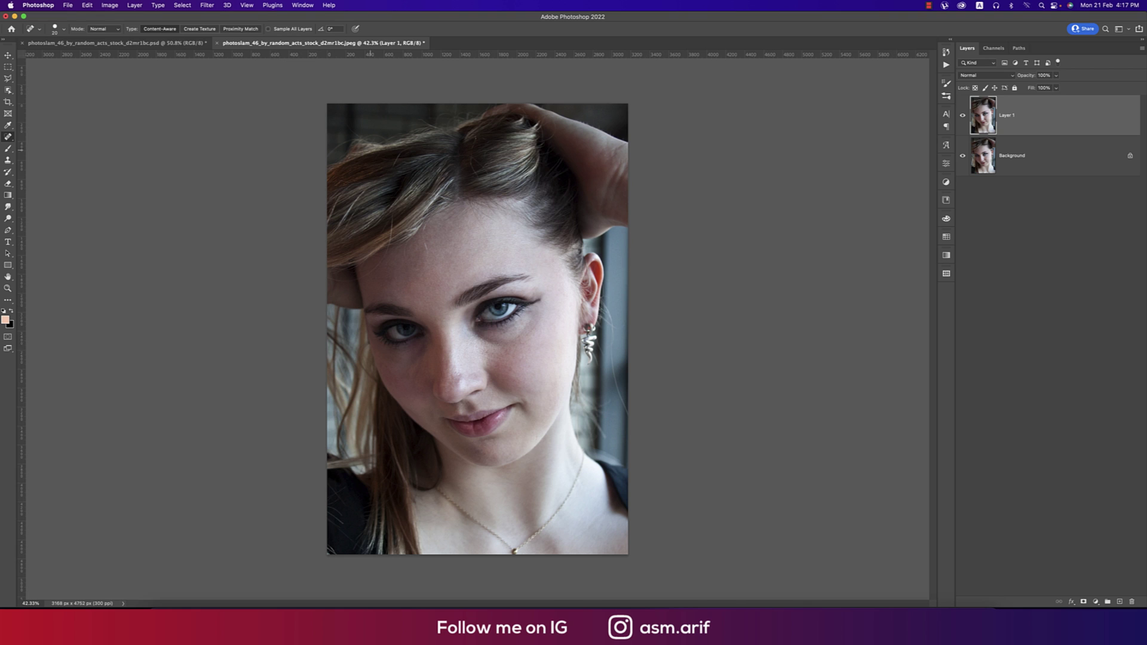
Apply Neural Filters Skin Smoothing (Blur 69, Smoothness +36) as new Layer 2, then compare.
{"action": "left_click", "coordinate": [207, 5]}
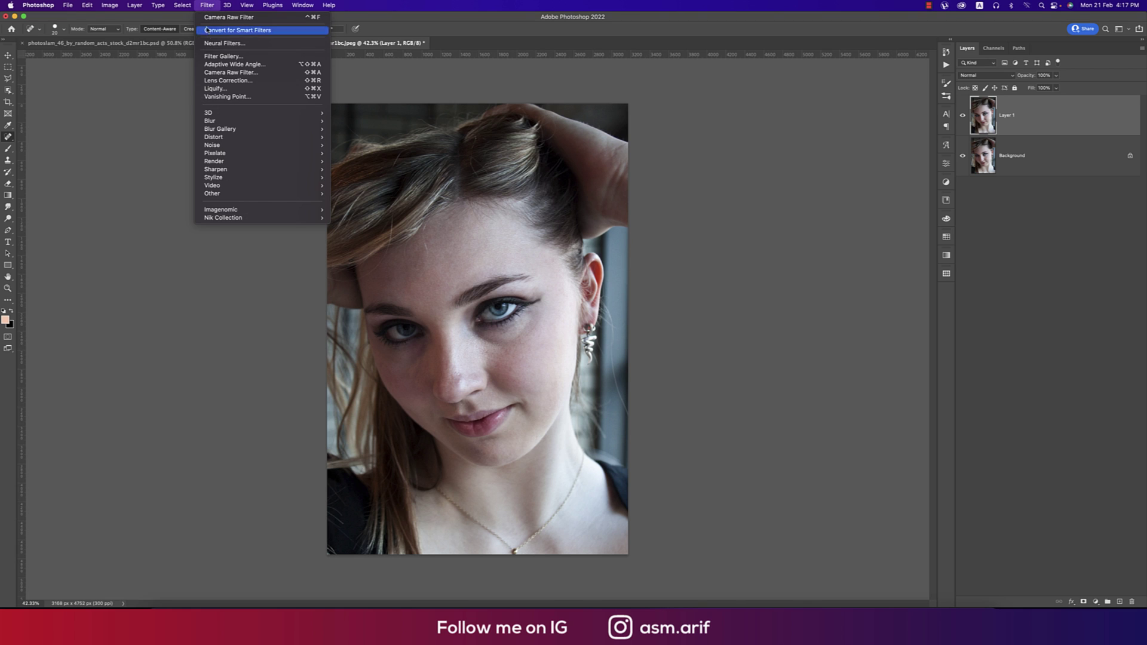
{"action": "left_click", "coordinate": [215, 43]}
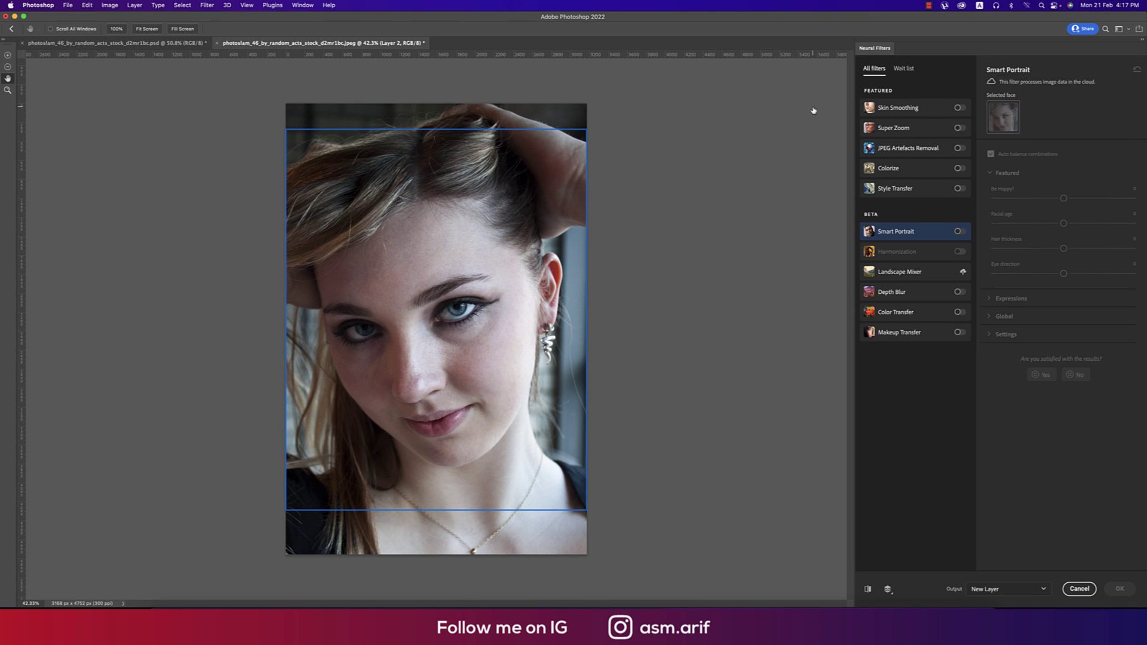
{"action": "left_click", "coordinate": [961, 109]}
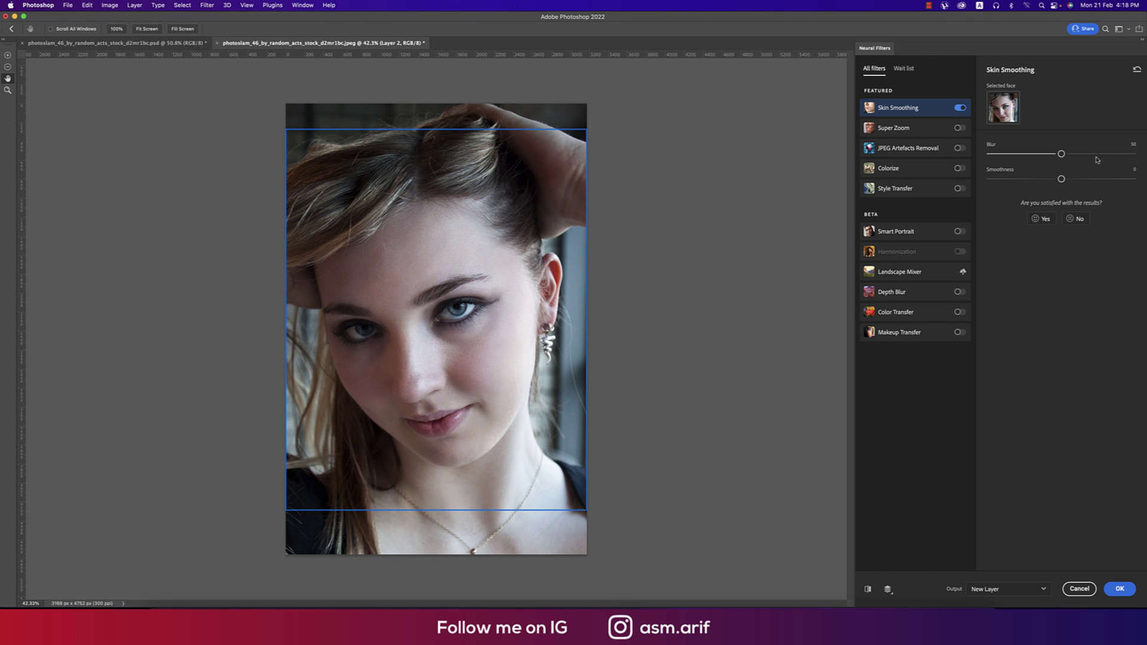
{"action": "left_click", "coordinate": [1102, 179]}
{"action": "left_click_drag", "start_coordinate": [1103, 181], "coordinate": [1113, 179]}
{"action": "left_click", "coordinate": [1089, 154]}
{"action": "left_click", "coordinate": [1120, 589]}
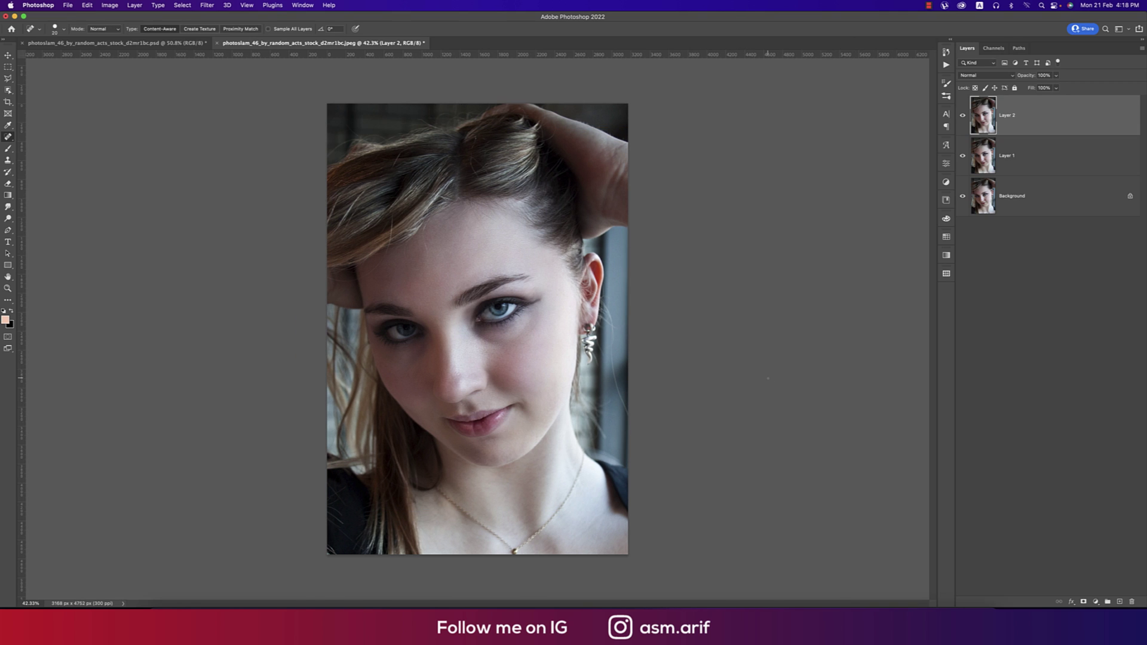
{"action": "left_click", "coordinate": [963, 115]}
{"action": "left_click", "coordinate": [963, 115]}
Open Camera Raw's Basic panel and sample white balance from the eye.
{"action": "key", "text": "v"}
{"action": "left_click", "coordinate": [209, 8]}
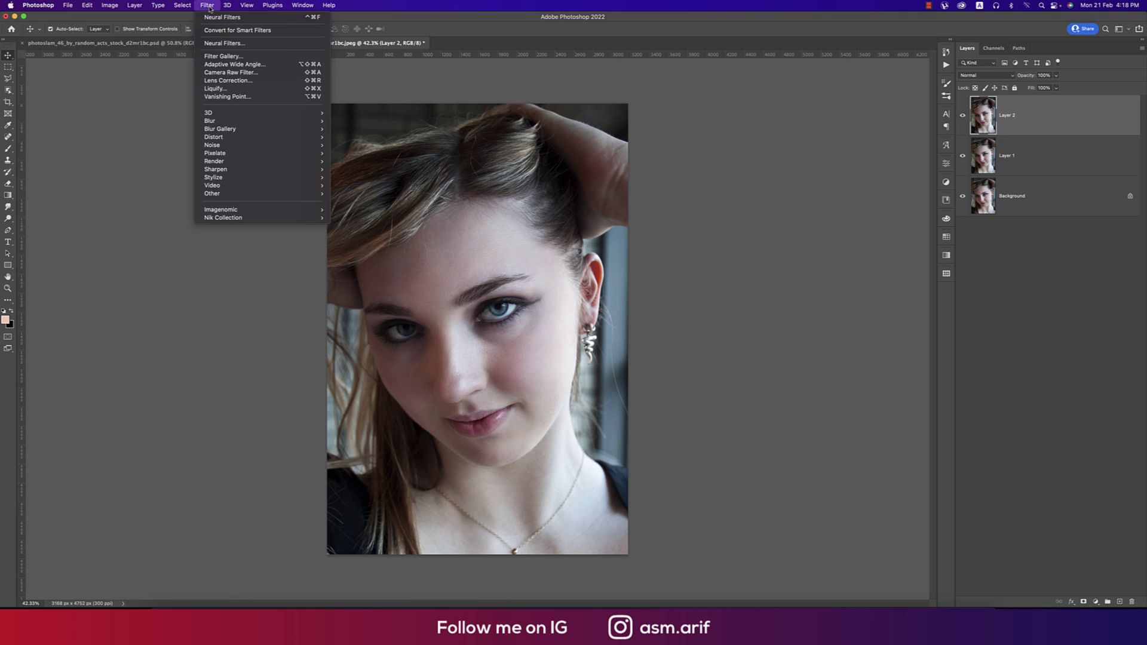
{"action": "left_click", "coordinate": [452, 153]}
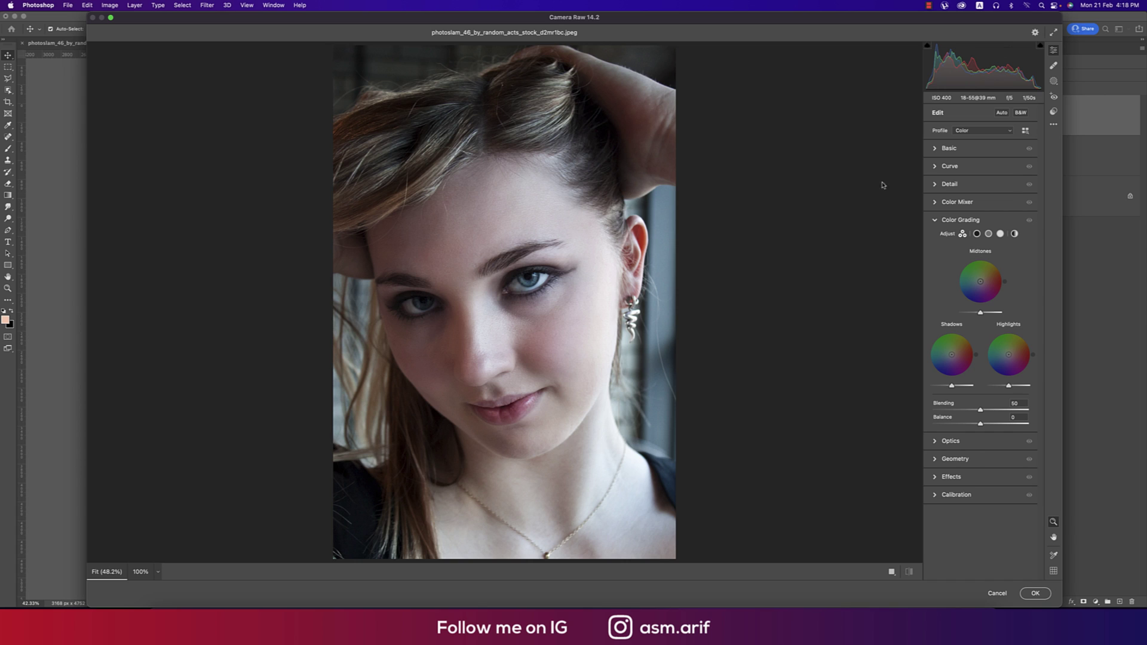
{"action": "key", "text": "super+1"}
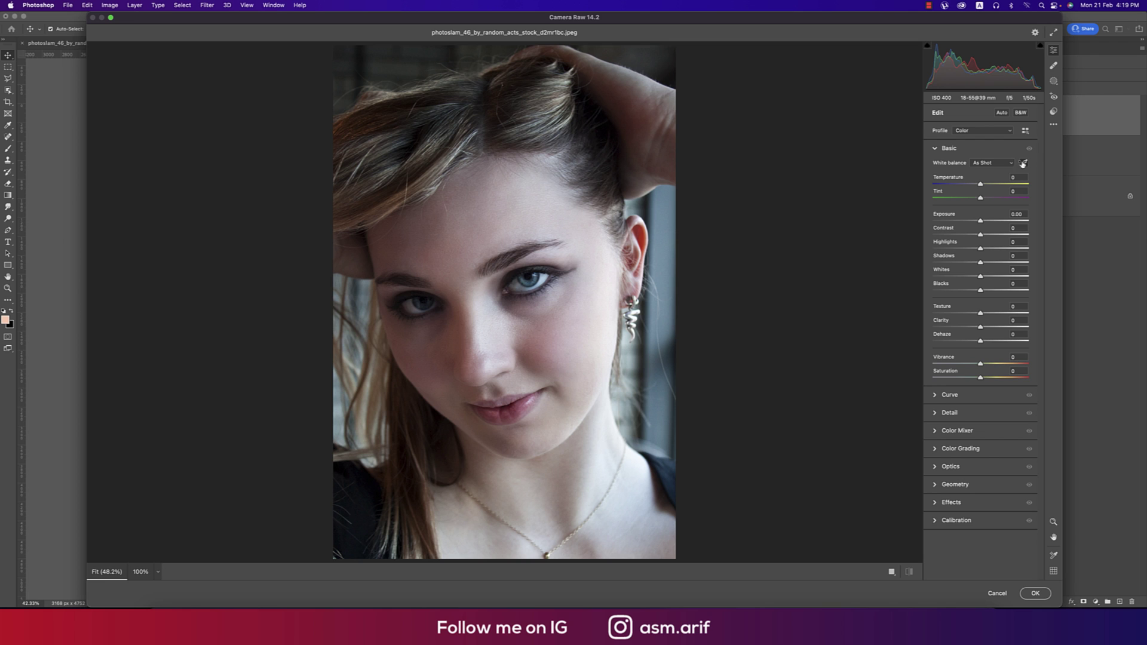
{"action": "left_click", "coordinate": [530, 275]}
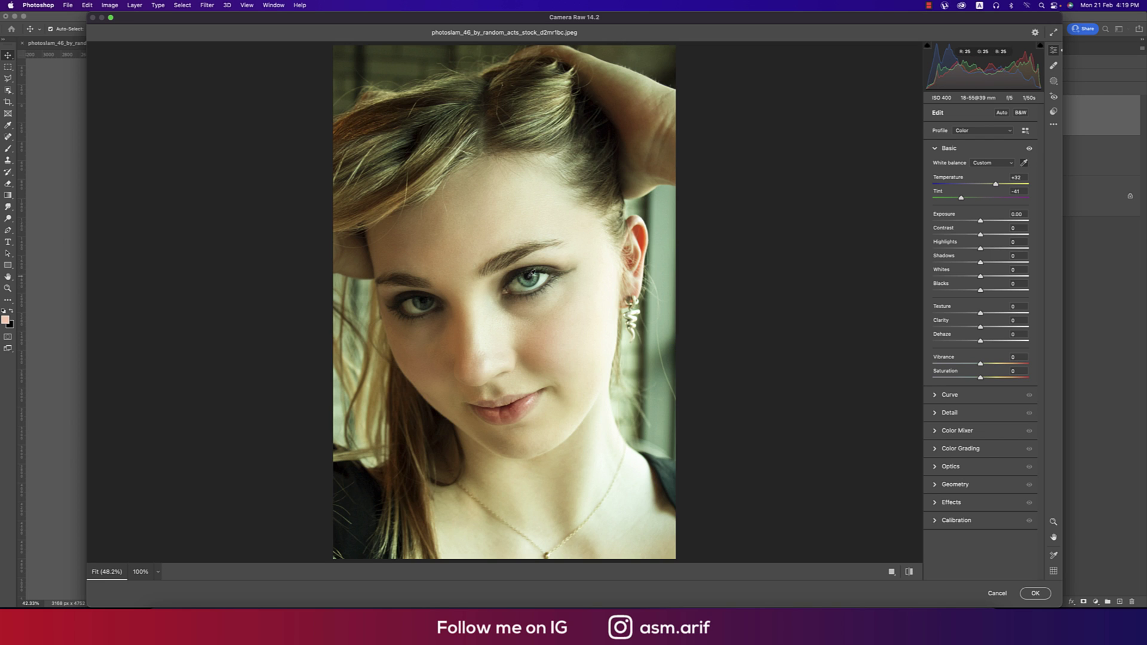
{"action": "left_click", "coordinate": [529, 279]}
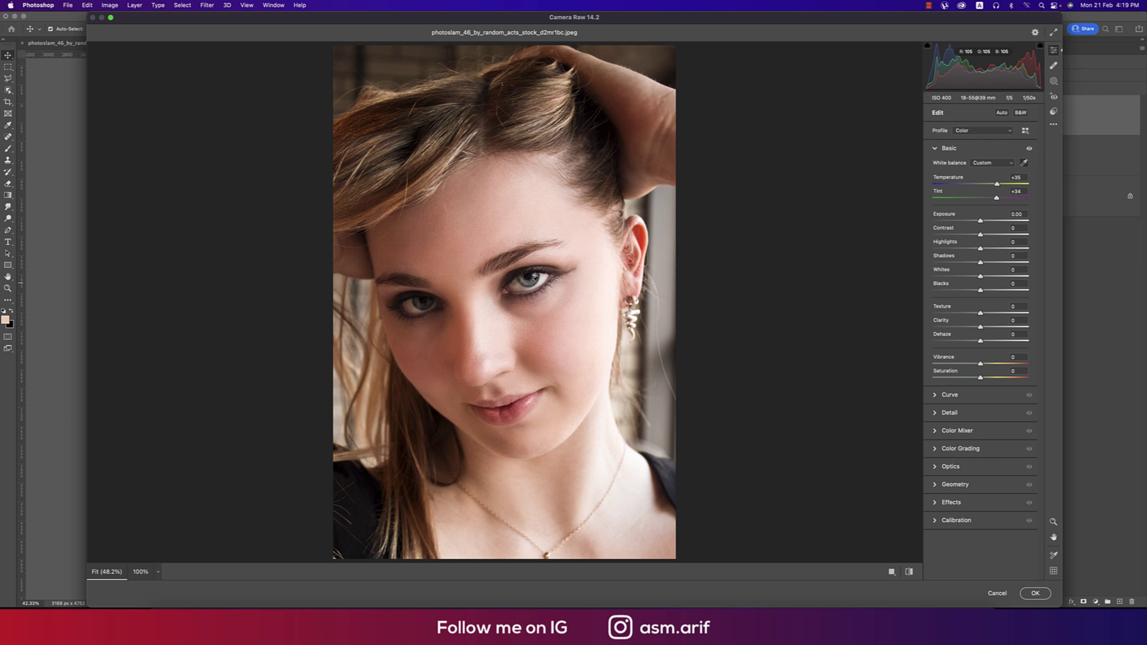
Resample white balance from the hair to Temperature -5, Tint -28, and lower Highlights to -58.
{"action": "left_click", "coordinate": [596, 118]}
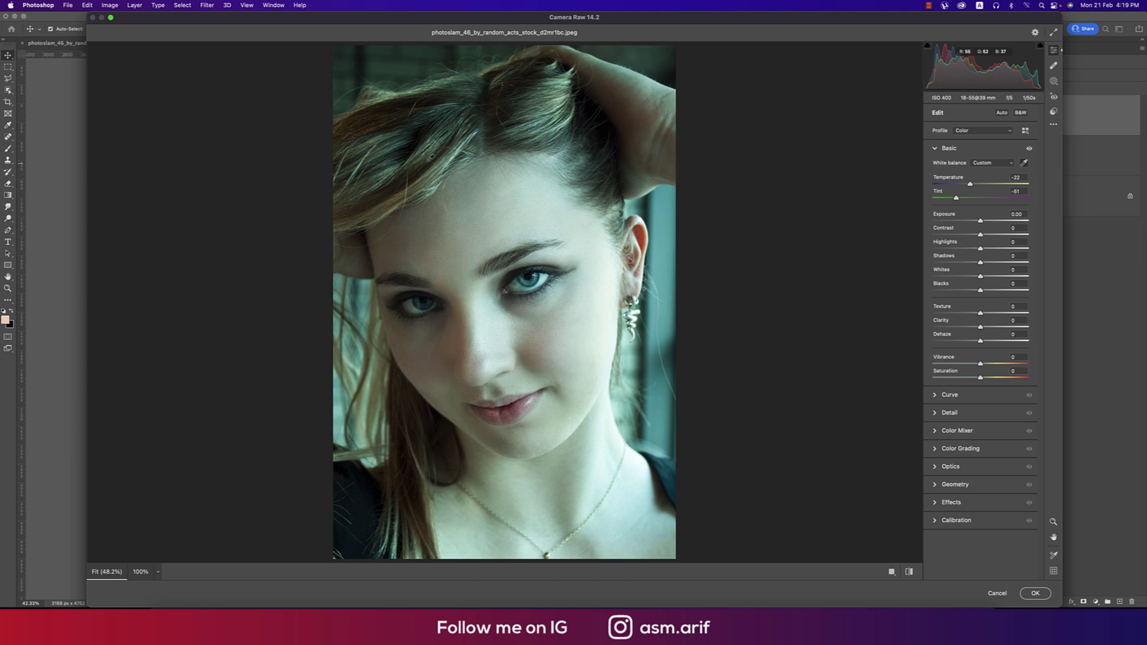
{"action": "left_click", "coordinate": [413, 146]}
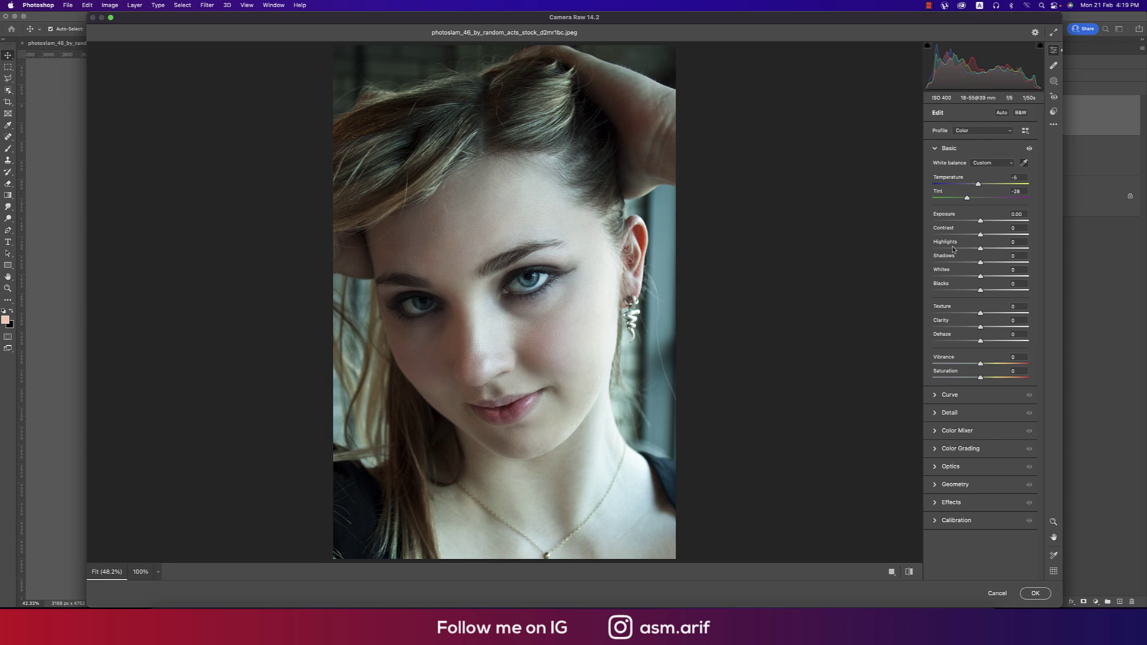
{"action": "left_click_drag", "start_coordinate": [980, 248], "coordinate": [952, 248]}
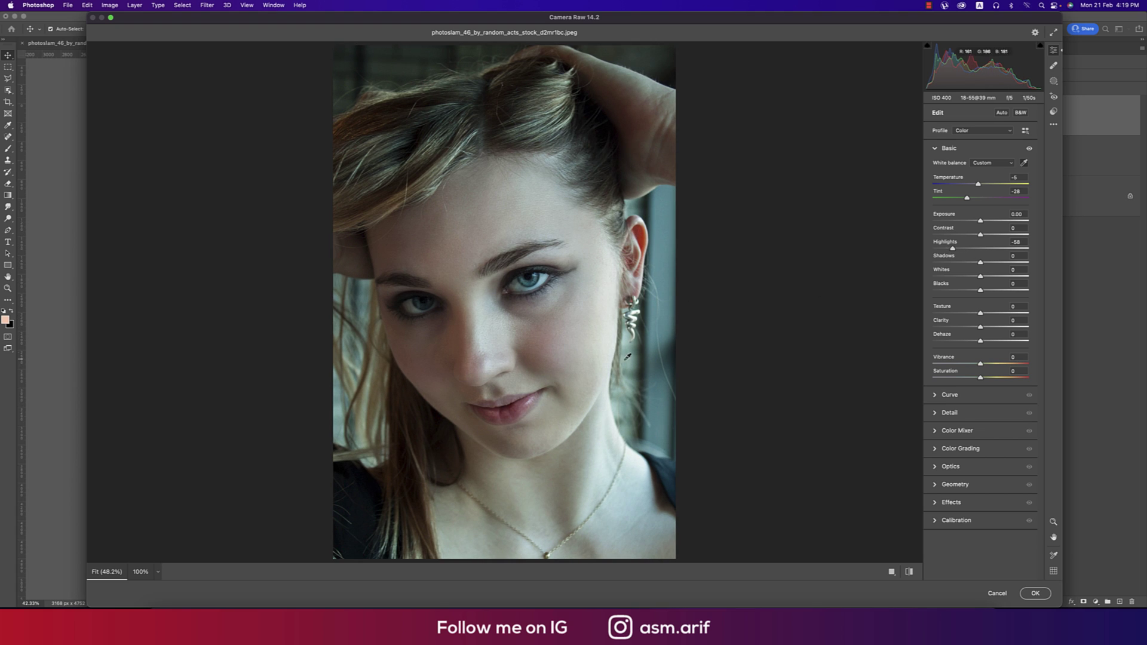
In Color Mixer HSL, set Reds Saturation +42 and Reds Luminance +19.
{"action": "left_click", "coordinate": [936, 431]}
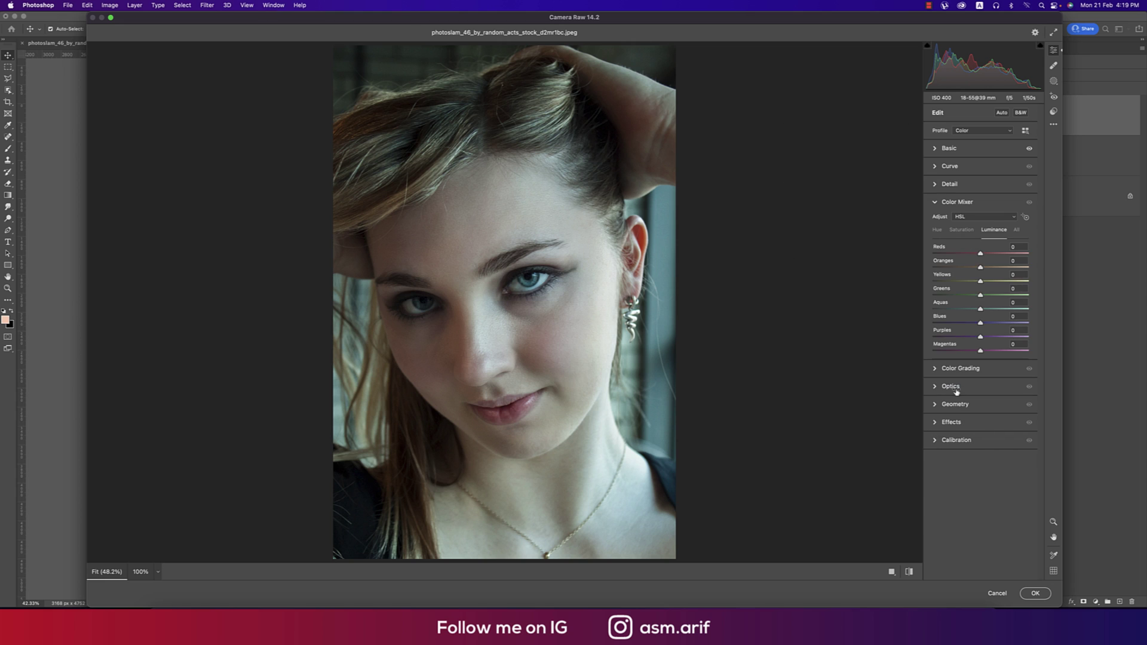
{"action": "left_click", "coordinate": [967, 231]}
{"action": "left_click_drag", "start_coordinate": [1006, 255], "coordinate": [987, 257]}
{"action": "left_click", "coordinate": [995, 231]}
Set Basic white balance to Temperature 0 and Tint -20.
{"action": "left_click", "coordinate": [936, 148]}
{"action": "left_click_drag", "start_coordinate": [978, 185], "coordinate": [980, 186]}
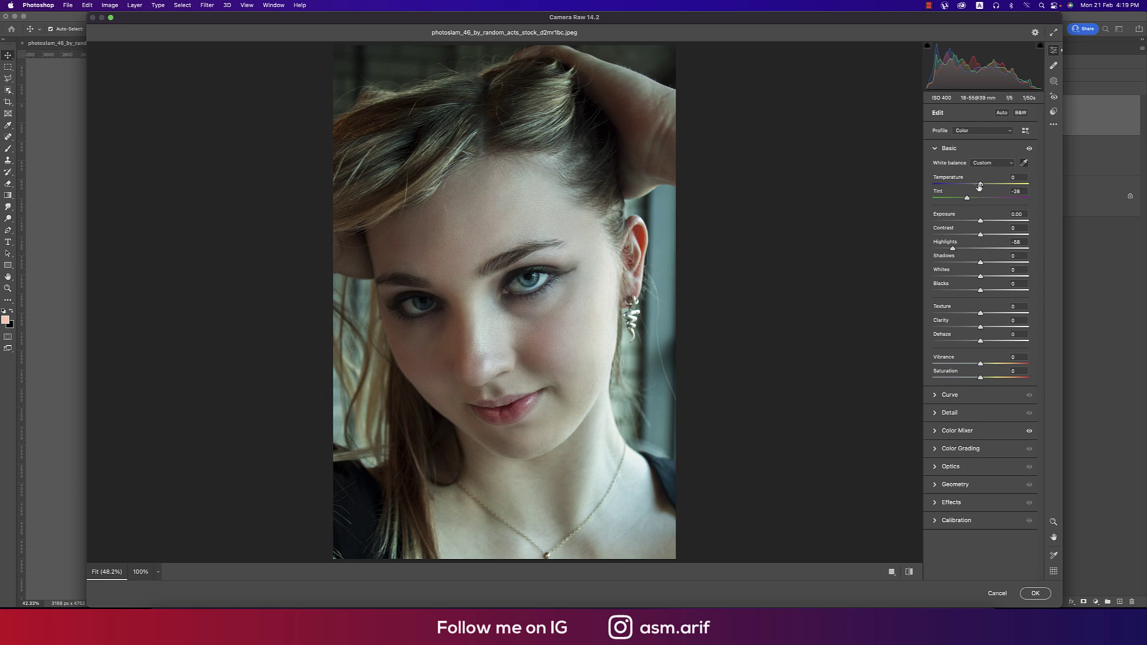
{"action": "left_click_drag", "start_coordinate": [969, 199], "coordinate": [972, 199]}
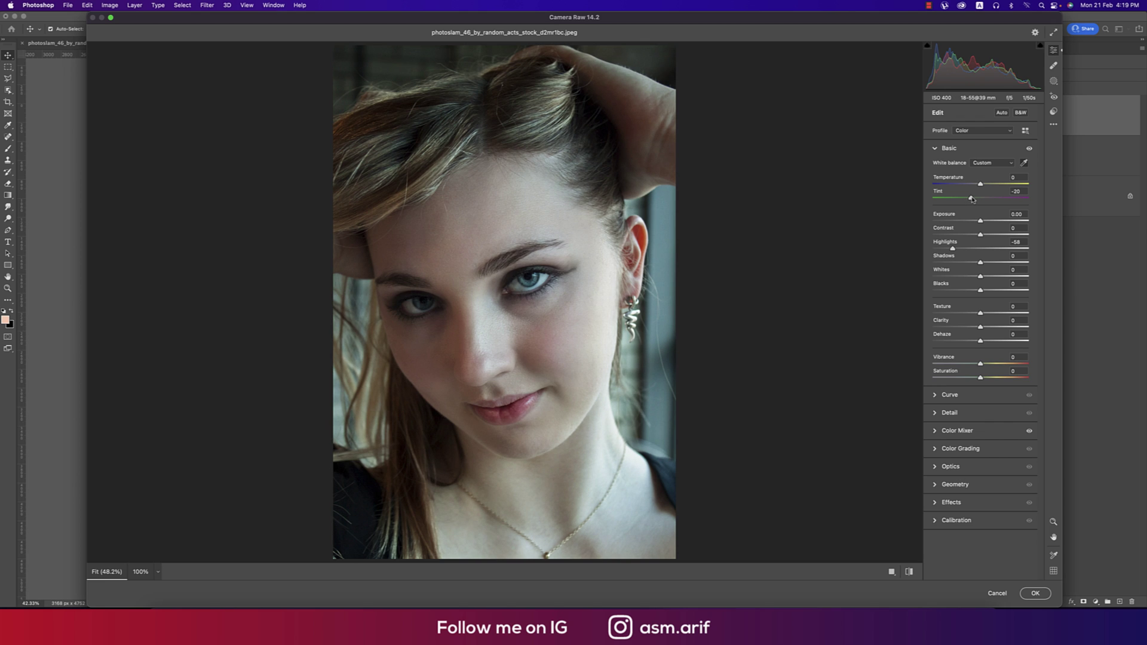
Compare before/after, then grade the Shadows toward green at Hue 78, Saturation 17.
{"action": "left_click", "coordinate": [909, 571]}
{"action": "left_click", "coordinate": [909, 572]}
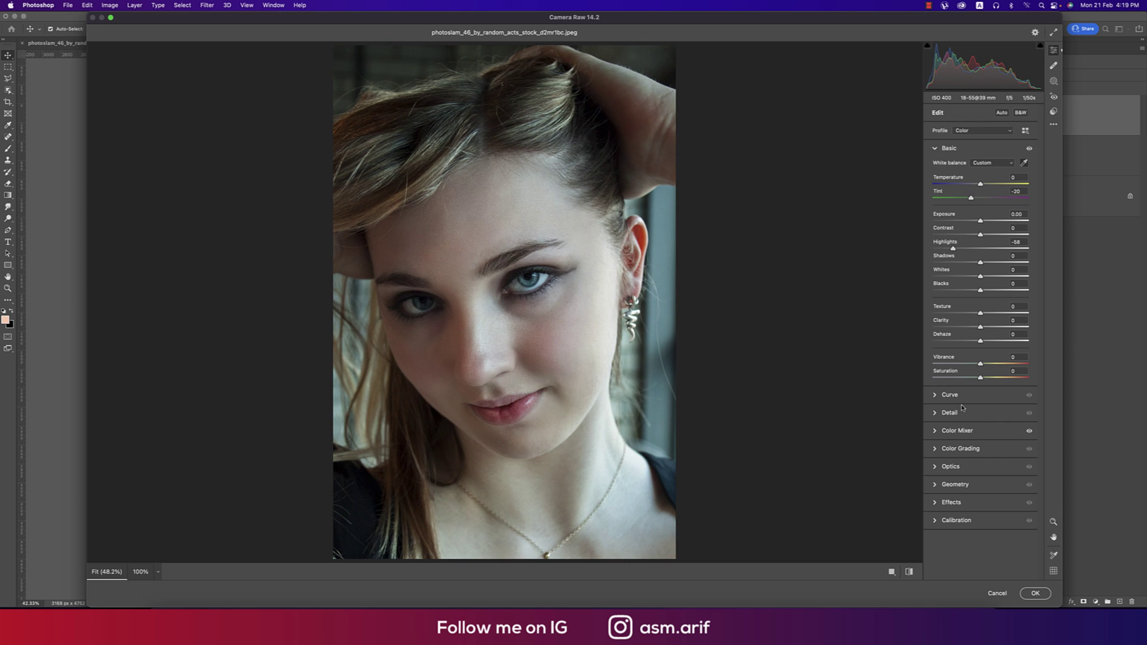
{"action": "left_click", "coordinate": [936, 450]}
{"action": "left_click", "coordinate": [977, 234]}
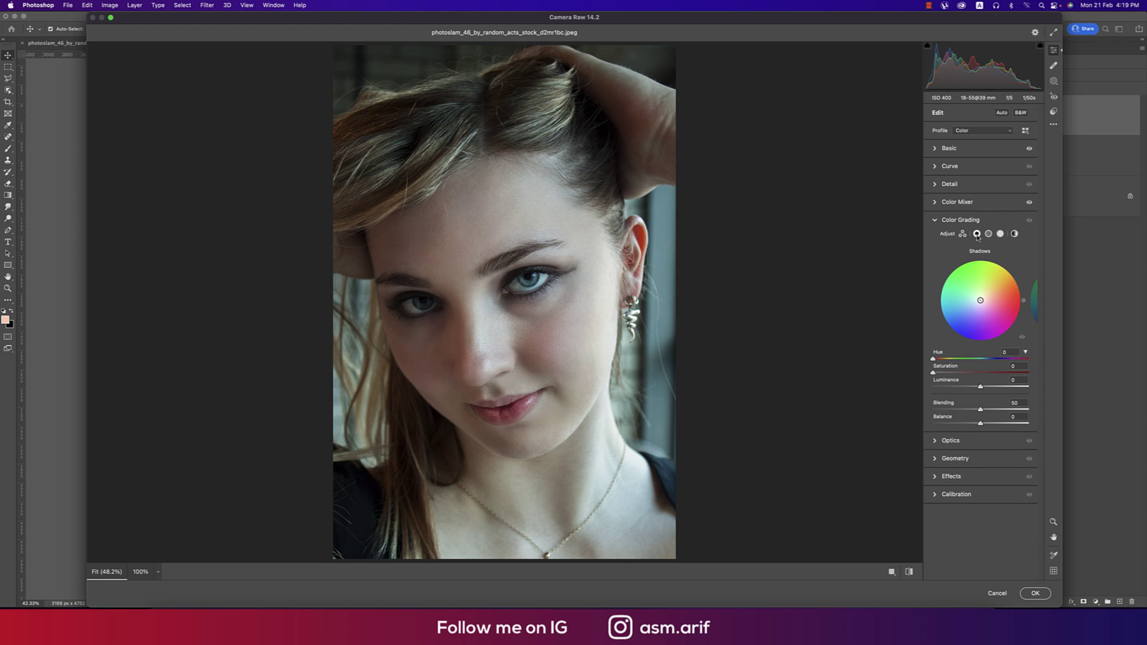
{"action": "left_click", "coordinate": [989, 234]}
{"action": "left_click", "coordinate": [977, 234]}
{"action": "left_click", "coordinate": [949, 374]}
{"action": "mouse_move", "coordinate": [934, 359]}
{"action": "left_mouse_down"}
{"action": "mouse_move", "coordinate": [994, 361]}
{"action": "mouse_move", "coordinate": [925, 362]}
{"action": "mouse_move", "coordinate": [946, 373]}
{"action": "mouse_move", "coordinate": [957, 360]}
{"action": "mouse_move", "coordinate": [998, 360]}
{"action": "mouse_move", "coordinate": [974, 360]}
{"action": "left_mouse_up"}
Set Midtones Saturation 13 and Highlights Hue 20, Saturation 11, then apply Camera Raw.
{"action": "left_click", "coordinate": [989, 236]}
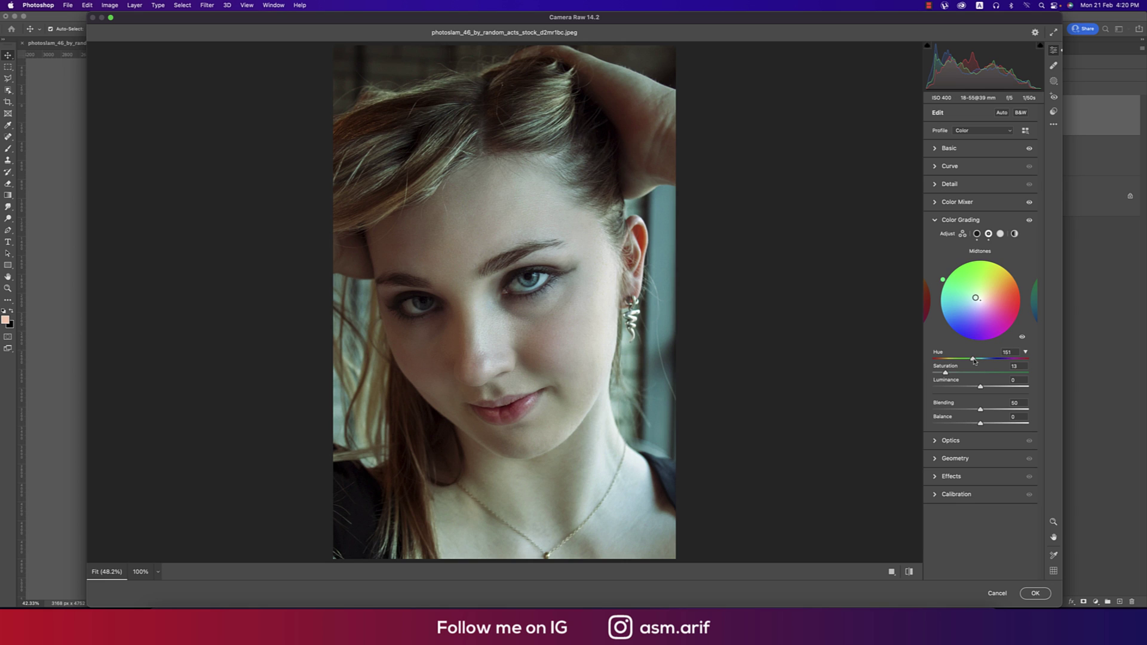
{"action": "left_click", "coordinate": [1001, 234]}
{"action": "left_click", "coordinate": [944, 373]}
{"action": "mouse_move", "coordinate": [933, 358]}
{"action": "left_mouse_down"}
{"action": "mouse_move", "coordinate": [1020, 367]}
{"action": "mouse_move", "coordinate": [939, 363]}
{"action": "left_mouse_up"}
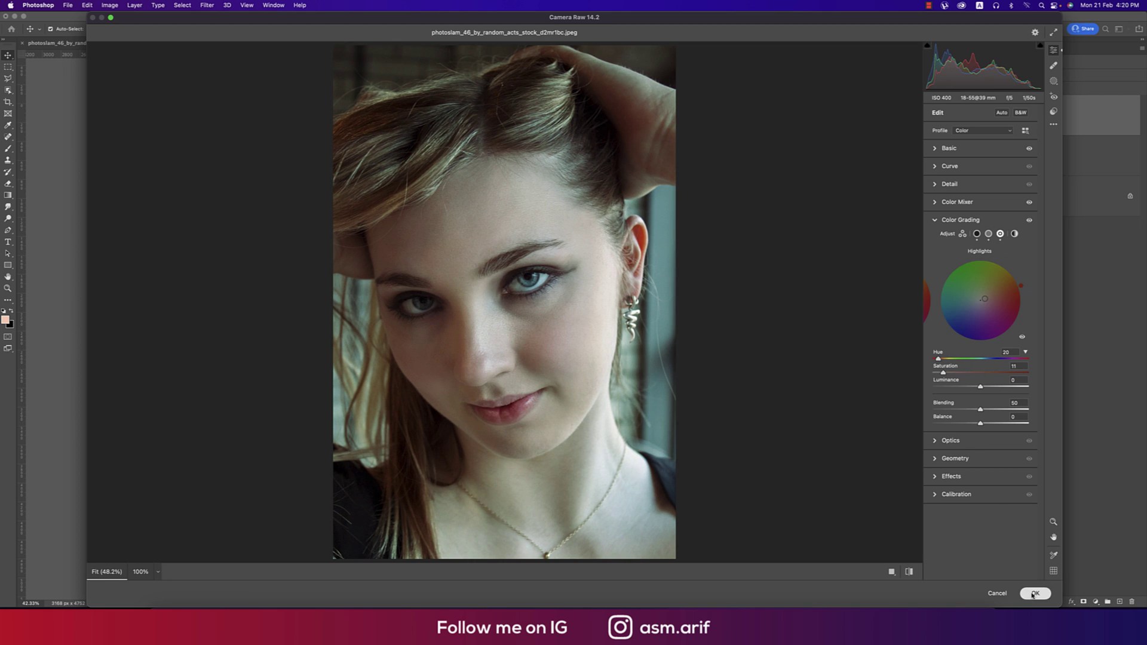
{"action": "key", "text": "Return"}
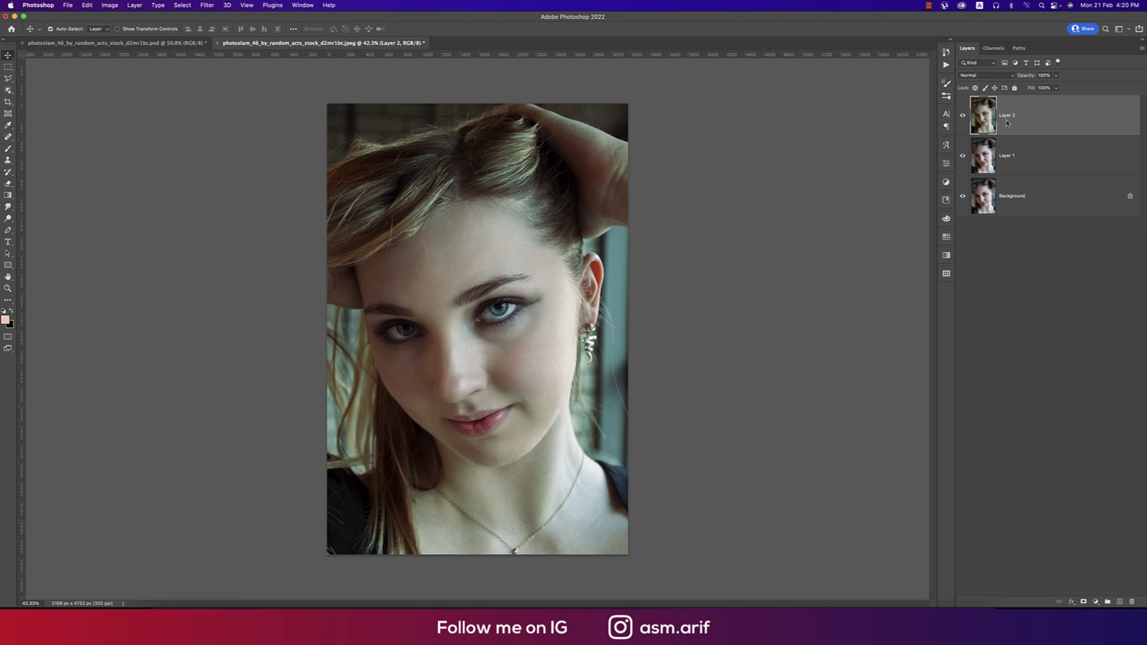
Add a Color Lookup adjustment layer using the Crisp_Warm.look 3DLUT.
{"action": "left_click", "coordinate": [1095, 602]}
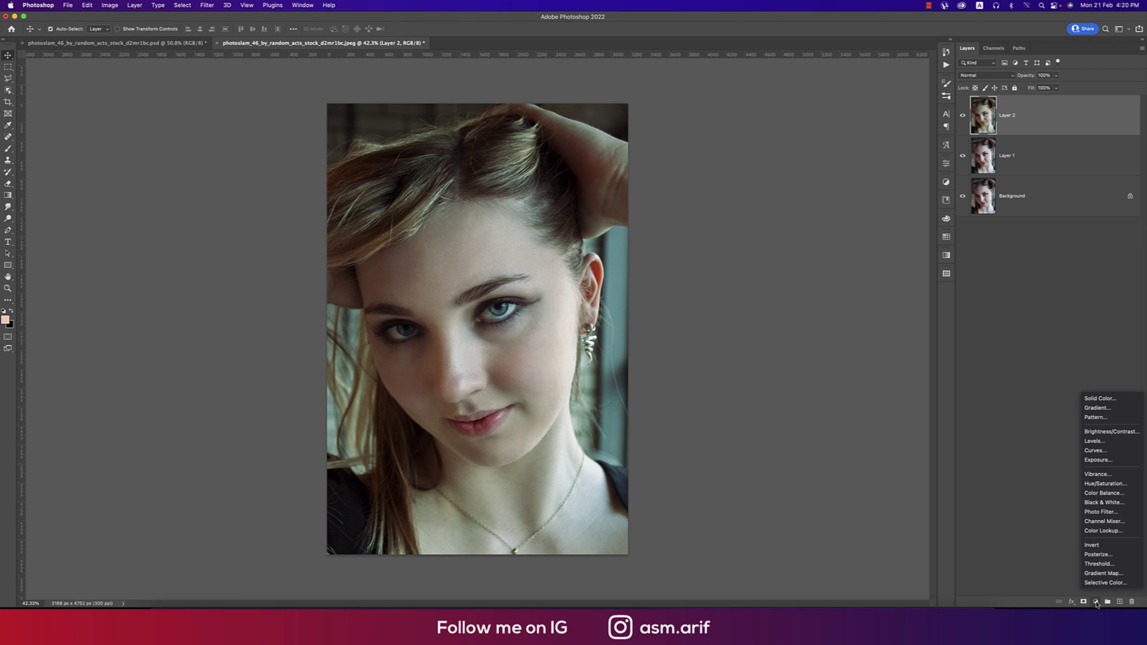
{"action": "left_click", "coordinate": [1095, 534]}
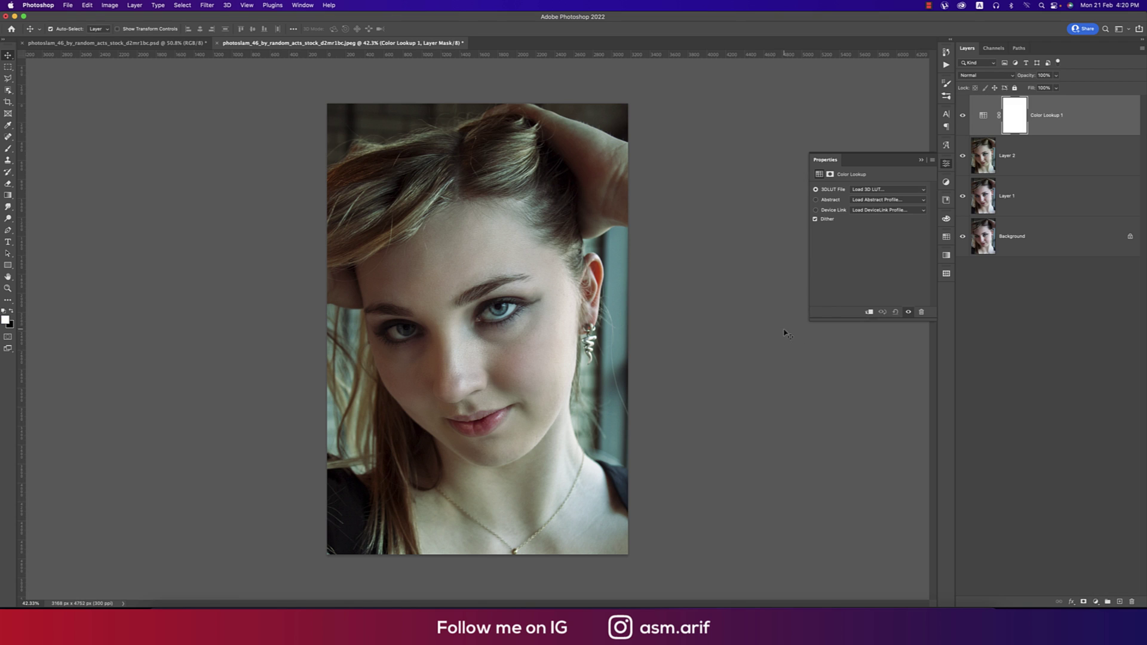
{"action": "left_click", "coordinate": [865, 190]}
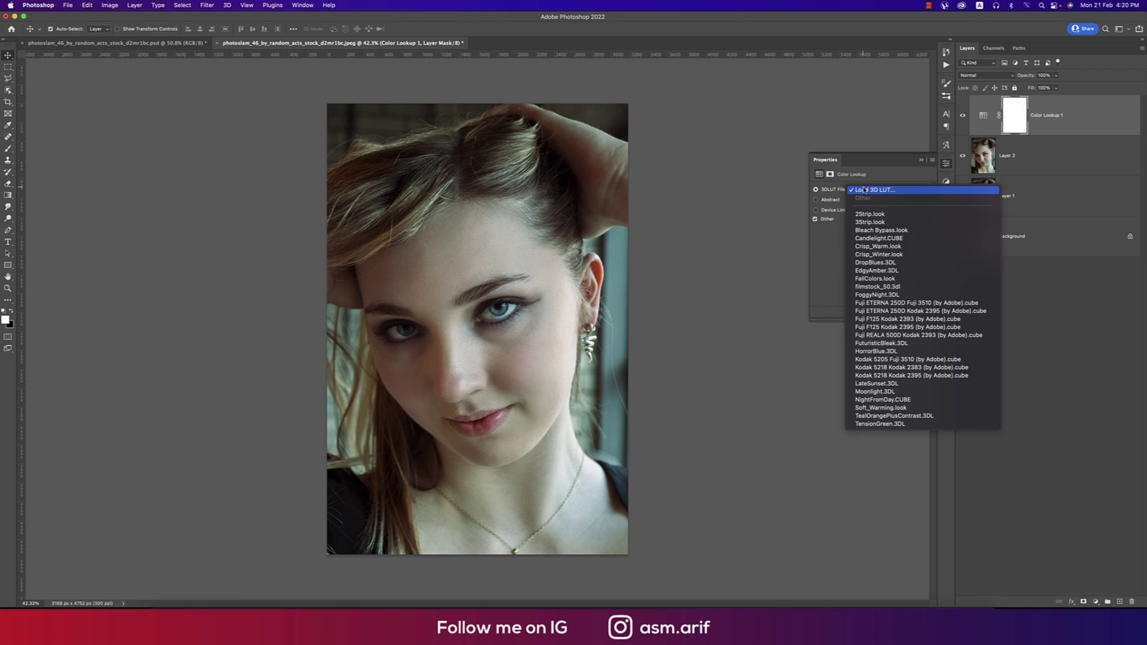
{"action": "left_click", "coordinate": [870, 247]}
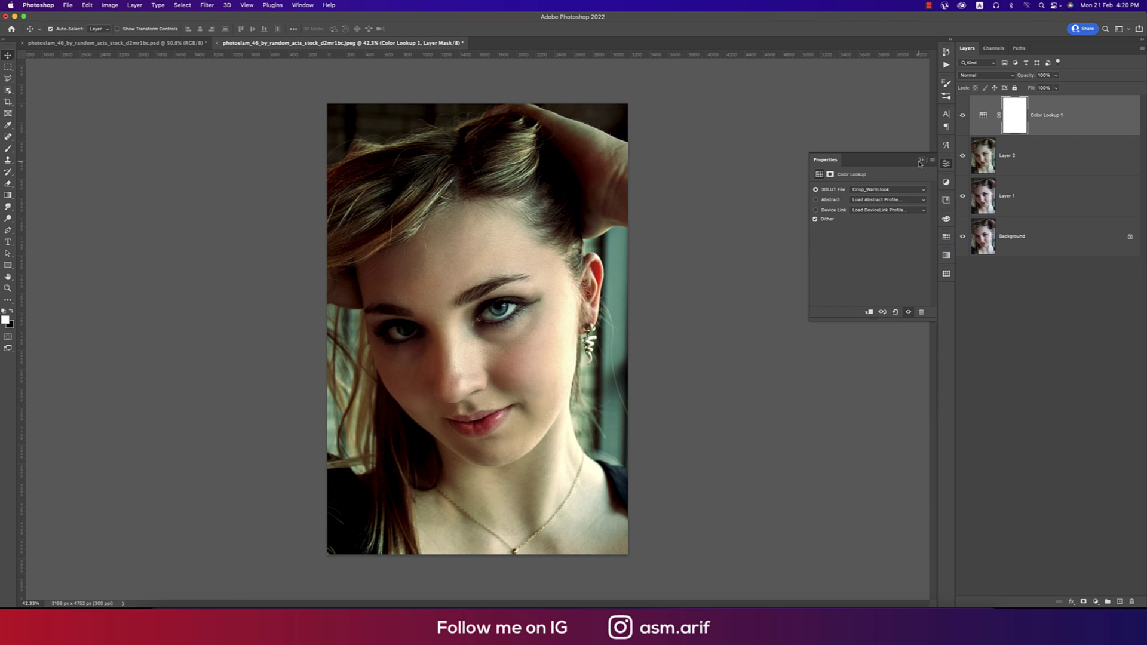
{"action": "left_click", "coordinate": [920, 162]}
Lower Color Lookup 1 to 33% opacity, compare with the original, and select Layer 2.
{"action": "left_click", "coordinate": [1056, 88]}
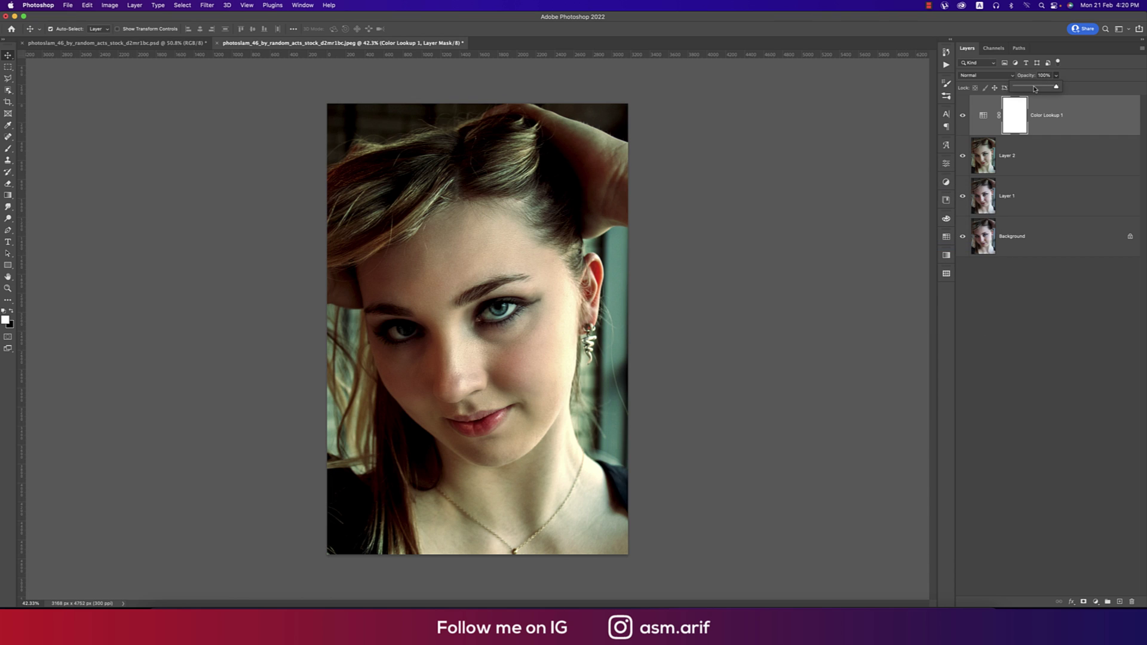
{"action": "left_click", "coordinate": [1035, 88]}
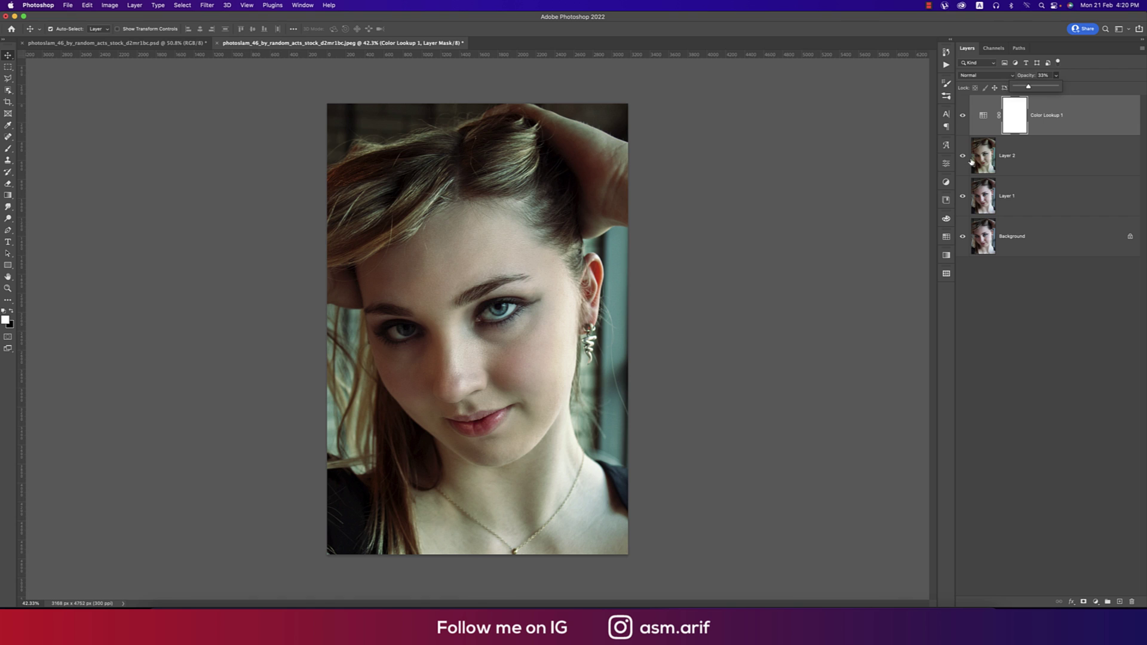
{"action": "left_click", "coordinate": [963, 237], "text": "alt"}
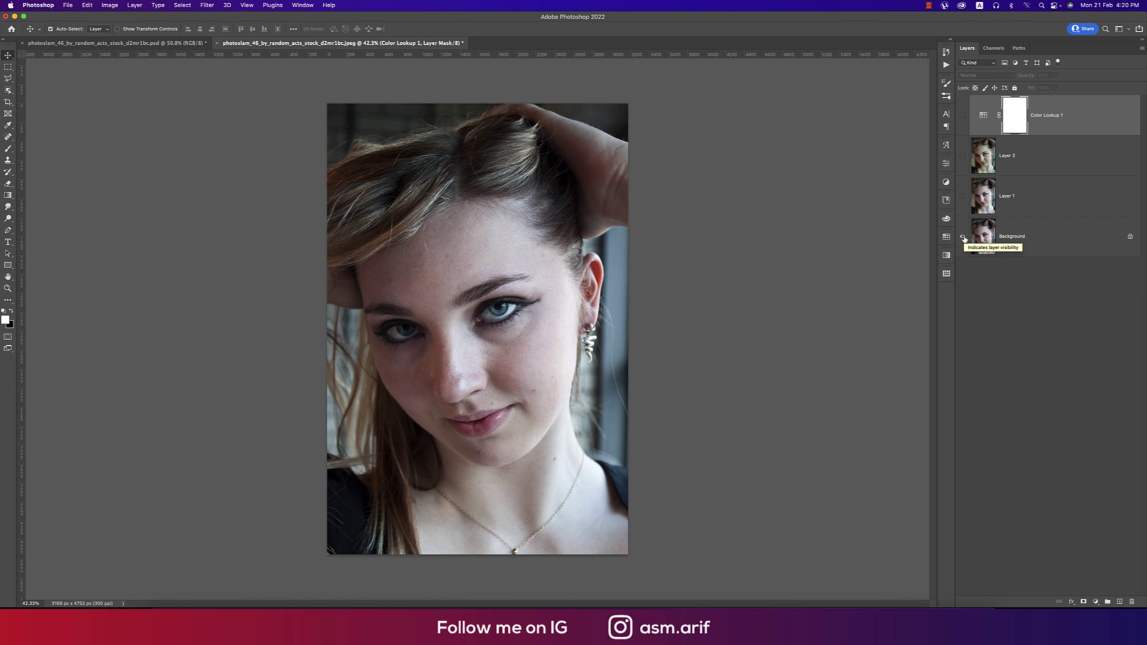
{"action": "left_click", "coordinate": [963, 237], "text": "alt"}
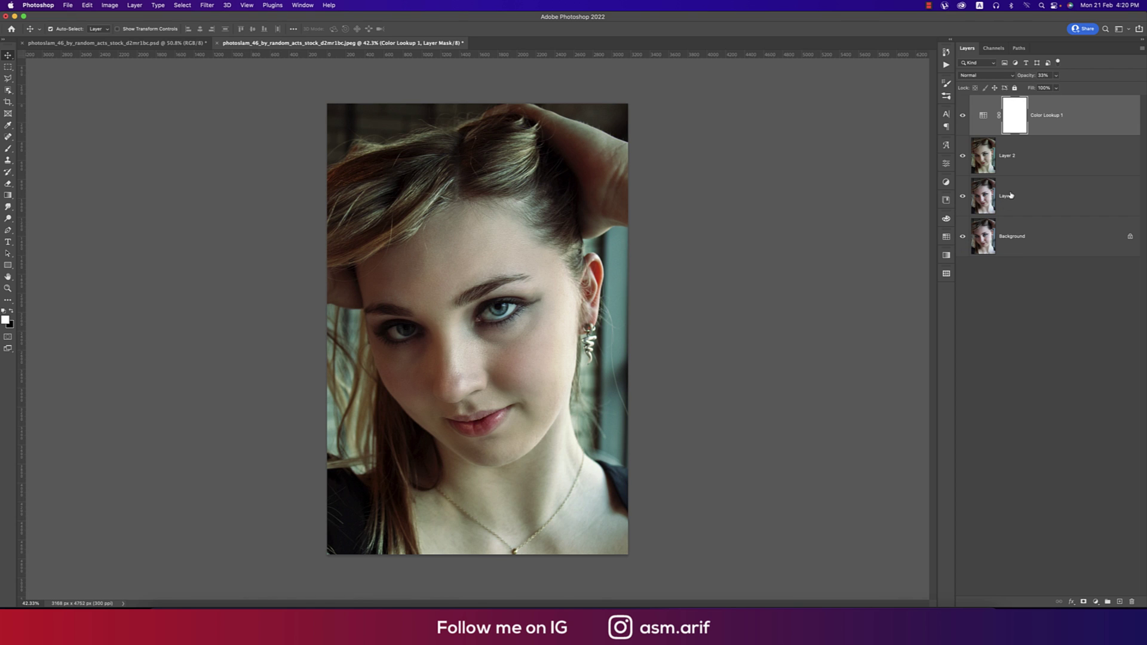
{"action": "left_click", "coordinate": [1051, 161]}
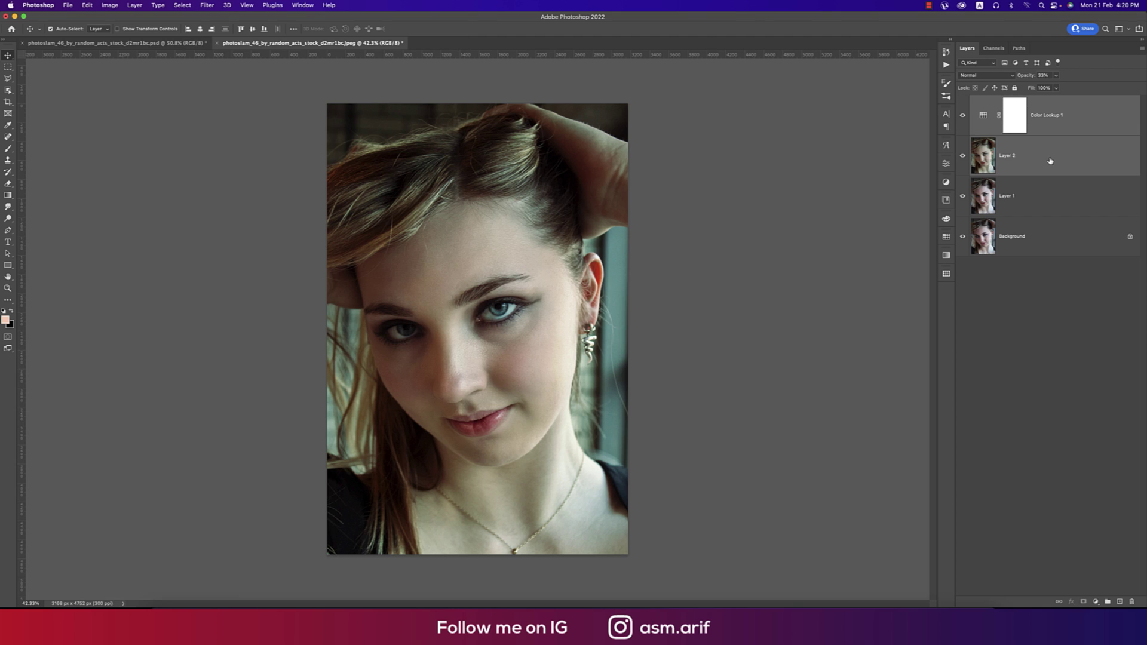
Convert Layer 2 and the lookup layer into a smart object and launch Color Efex Pro 4.
{"action": "right_click", "coordinate": [1050, 162]}
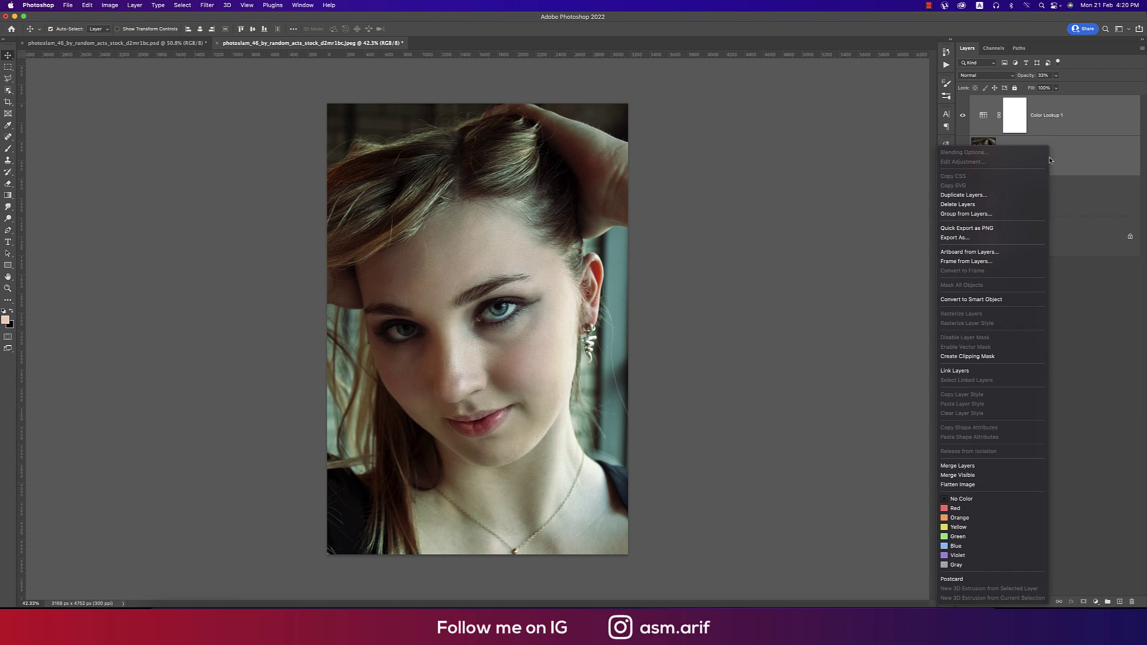
{"action": "left_click", "coordinate": [986, 299]}
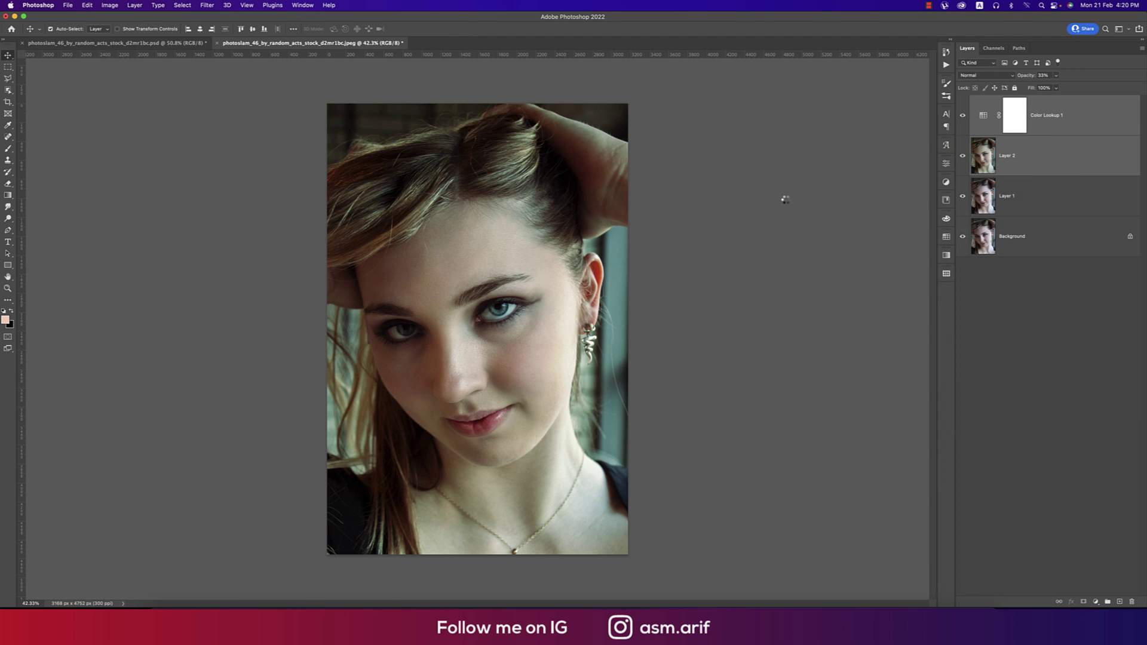
{"action": "left_click", "coordinate": [208, 5]}
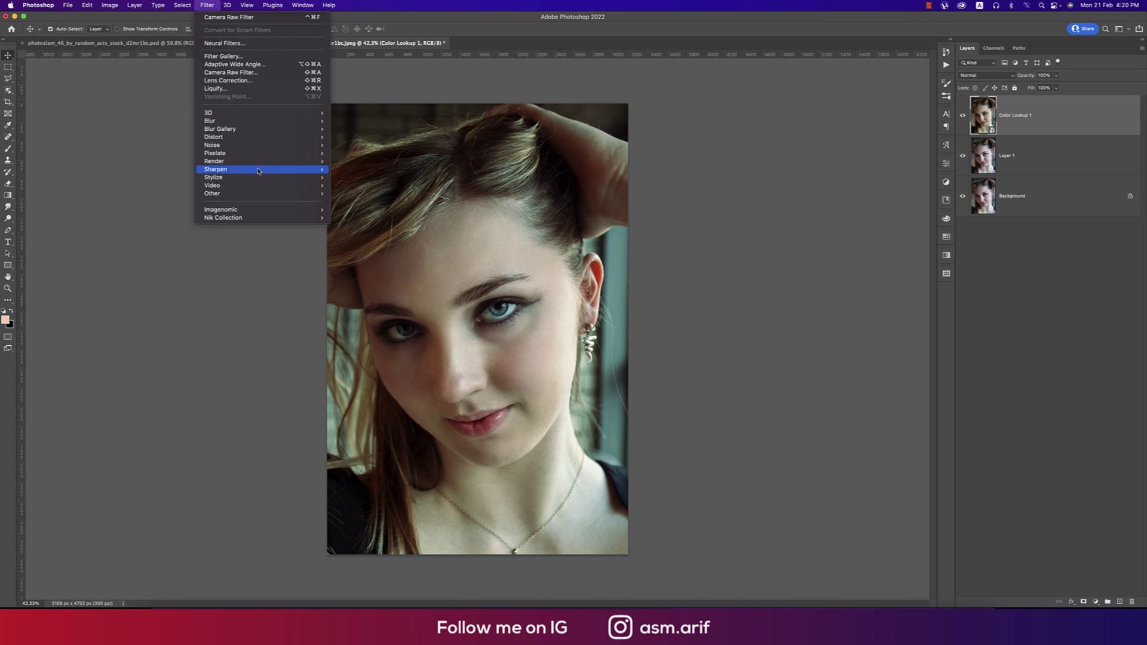
{"action": "mouse_move", "coordinate": [303, 218]}
{"action": "left_click", "coordinate": [359, 227]}
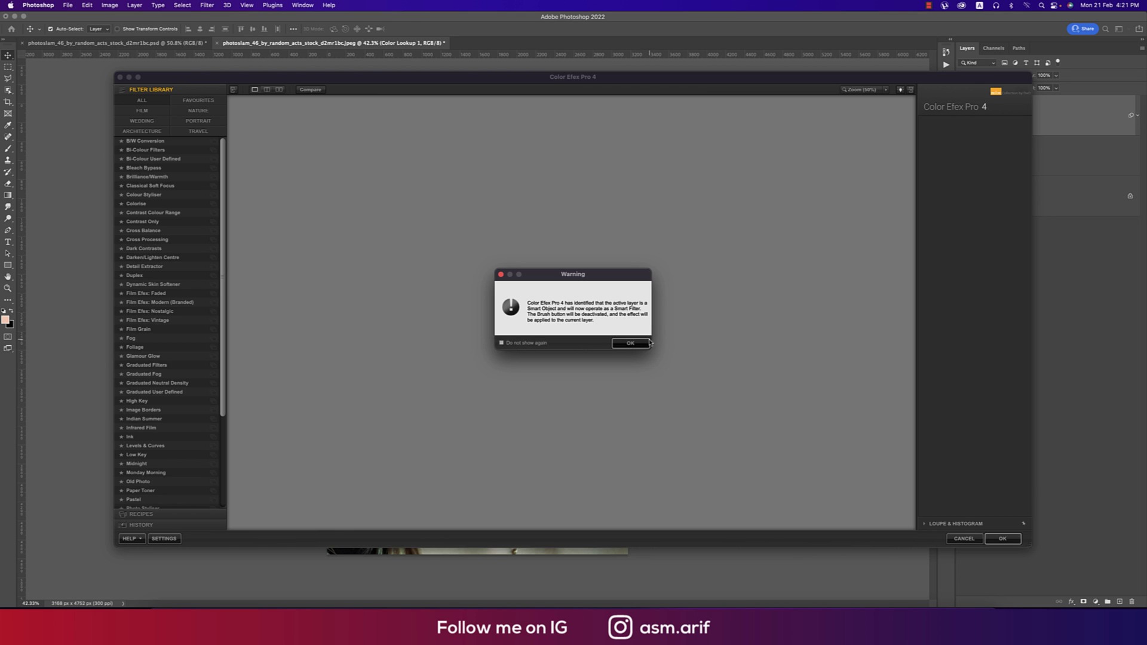
Apply Cross Processing using method L02 at 33% strength.
{"action": "left_click", "coordinate": [647, 343]}
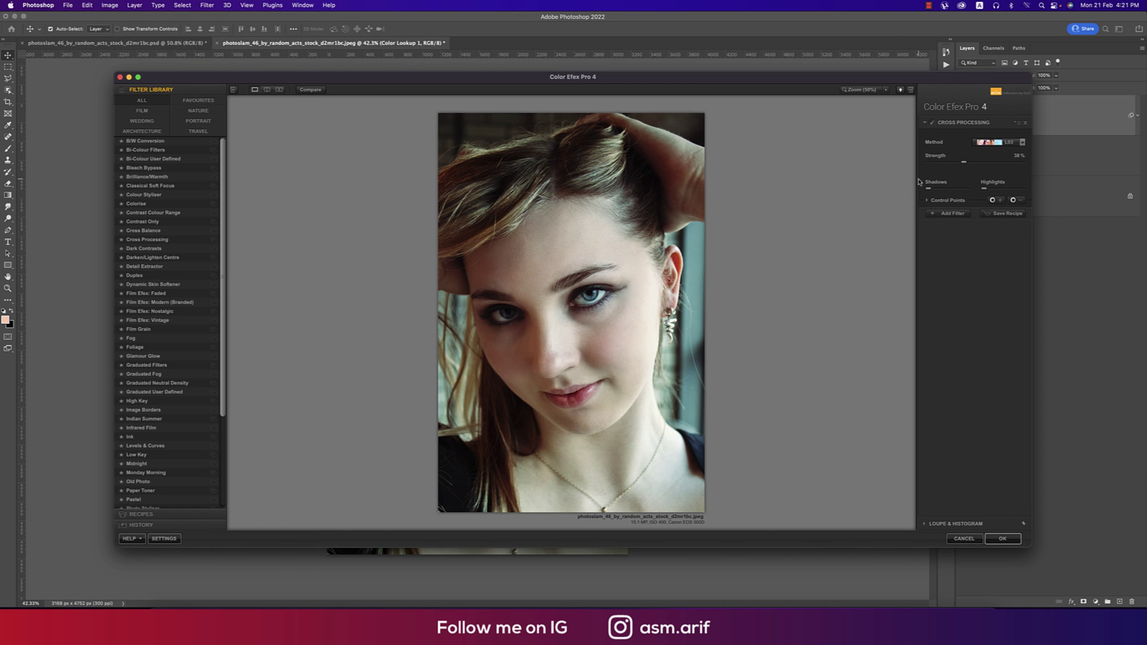
{"action": "left_click", "coordinate": [156, 240]}
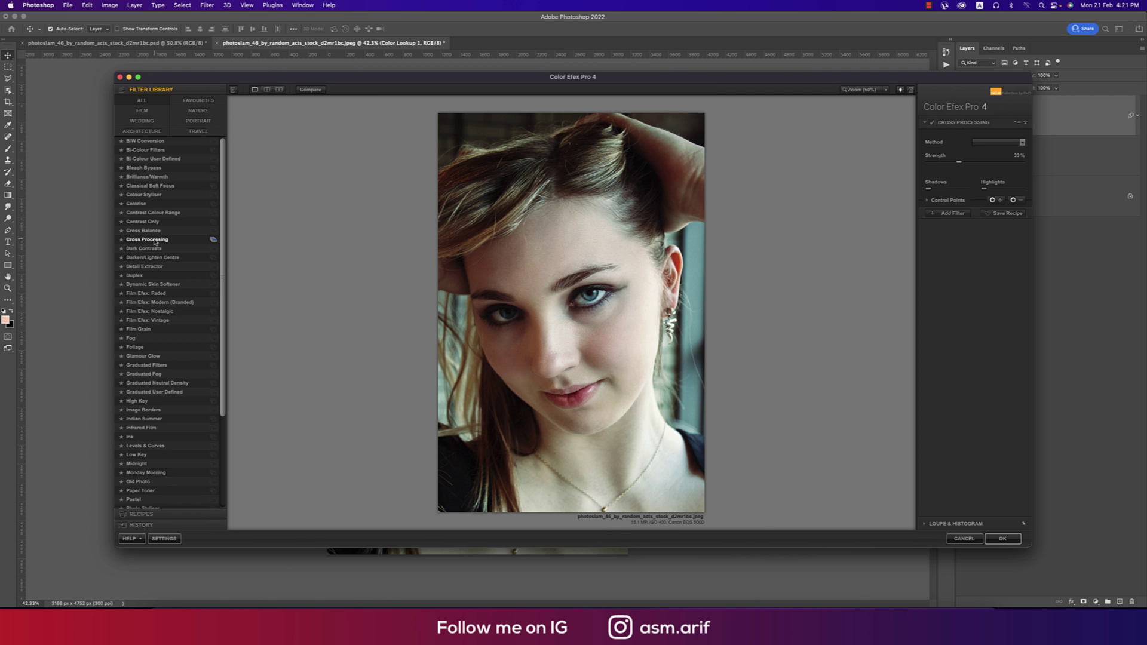
{"action": "left_click", "coordinate": [998, 142]}
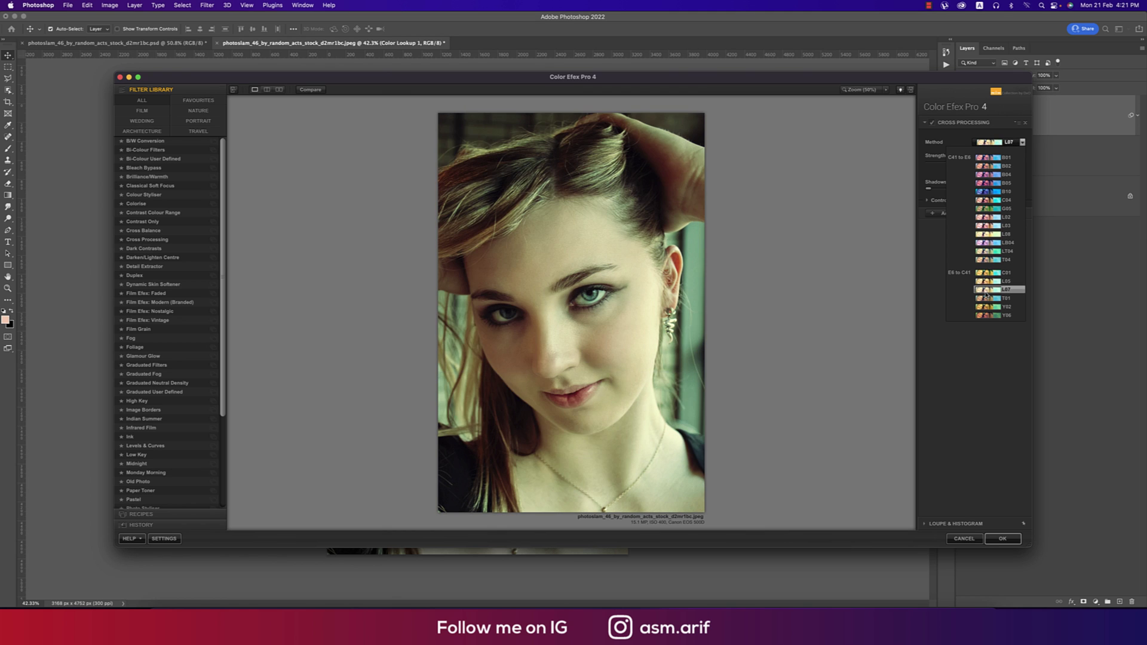
{"action": "left_click", "coordinate": [990, 219]}
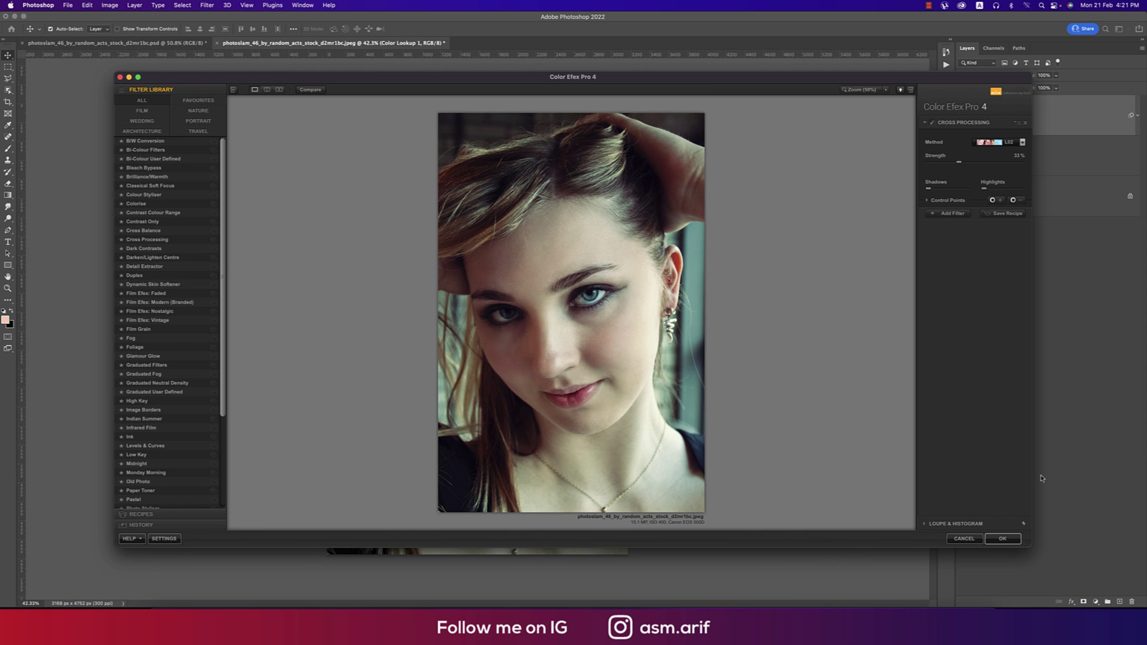
{"action": "left_click", "coordinate": [1009, 539]}
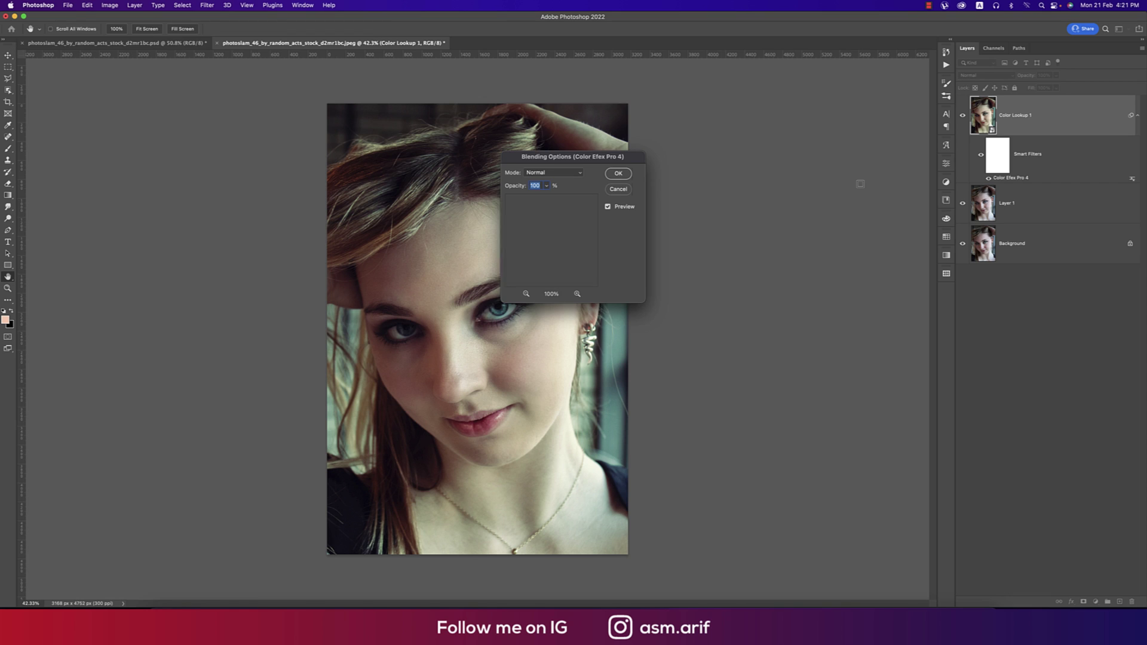
{"action": "left_click", "coordinate": [547, 187]}
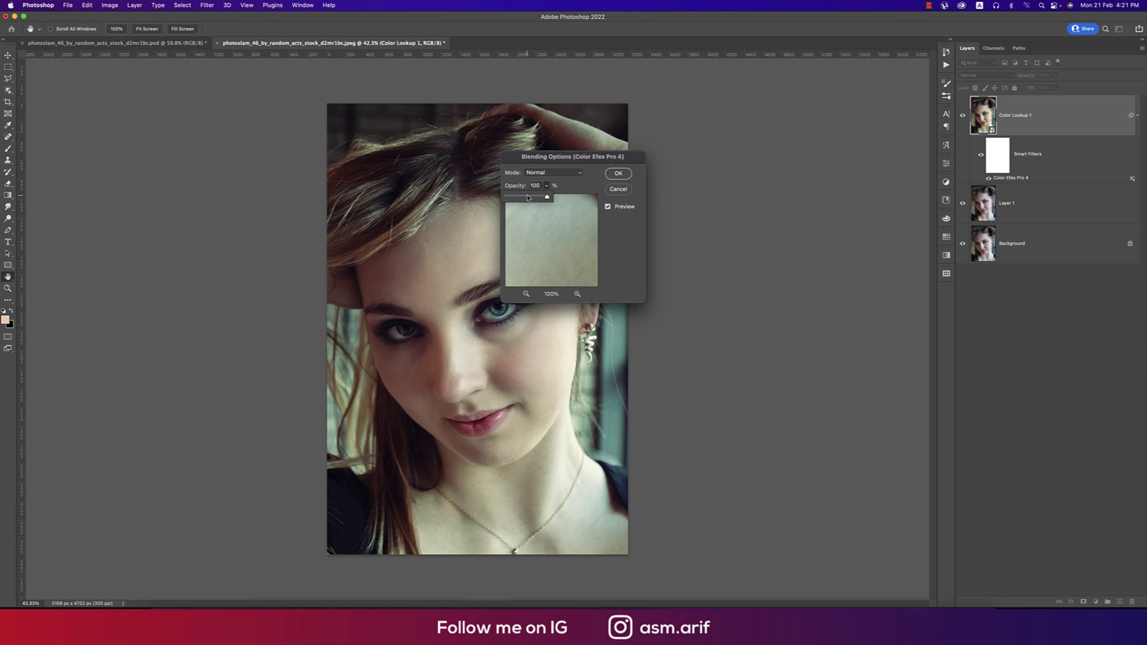
{"action": "left_click", "coordinate": [618, 174]}
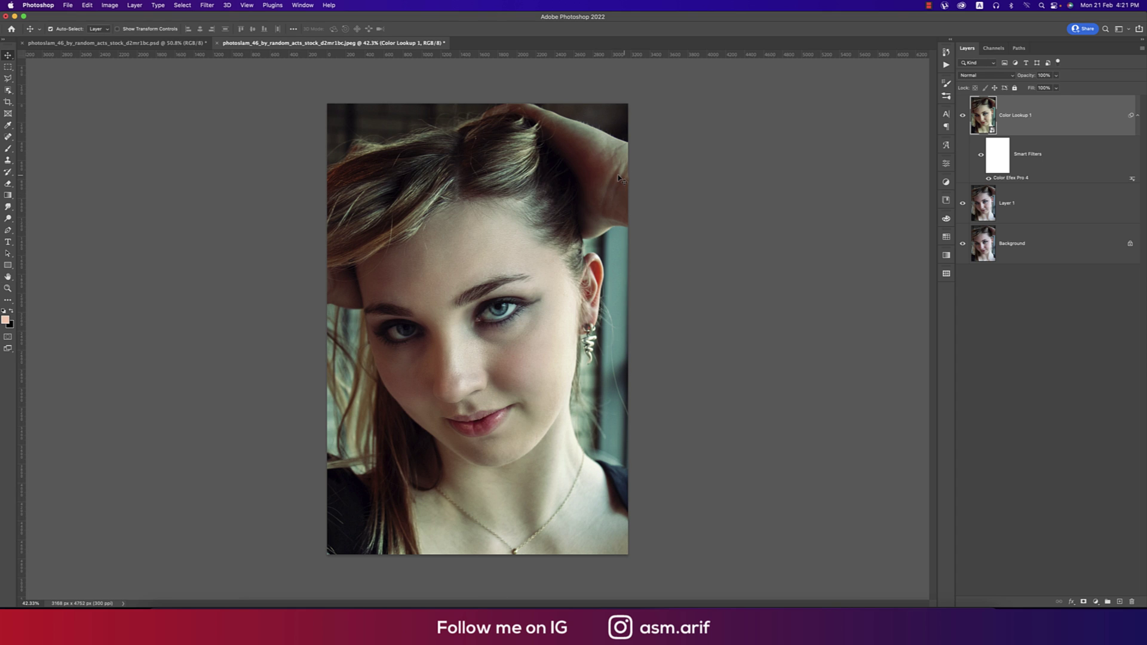
{"action": "left_click", "coordinate": [823, 279]}
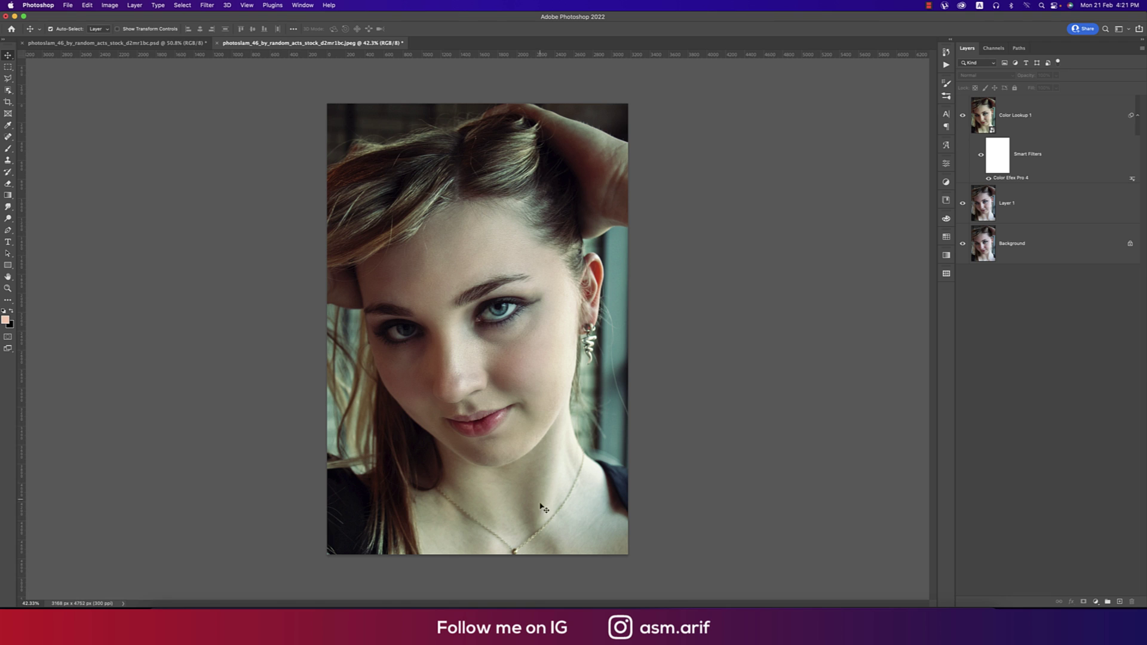
{"action": "left_click", "coordinate": [963, 243], "text": "alt"}
{"action": "left_click", "coordinate": [963, 245], "text": "alt"}
{"action": "left_click", "coordinate": [1057, 125]}
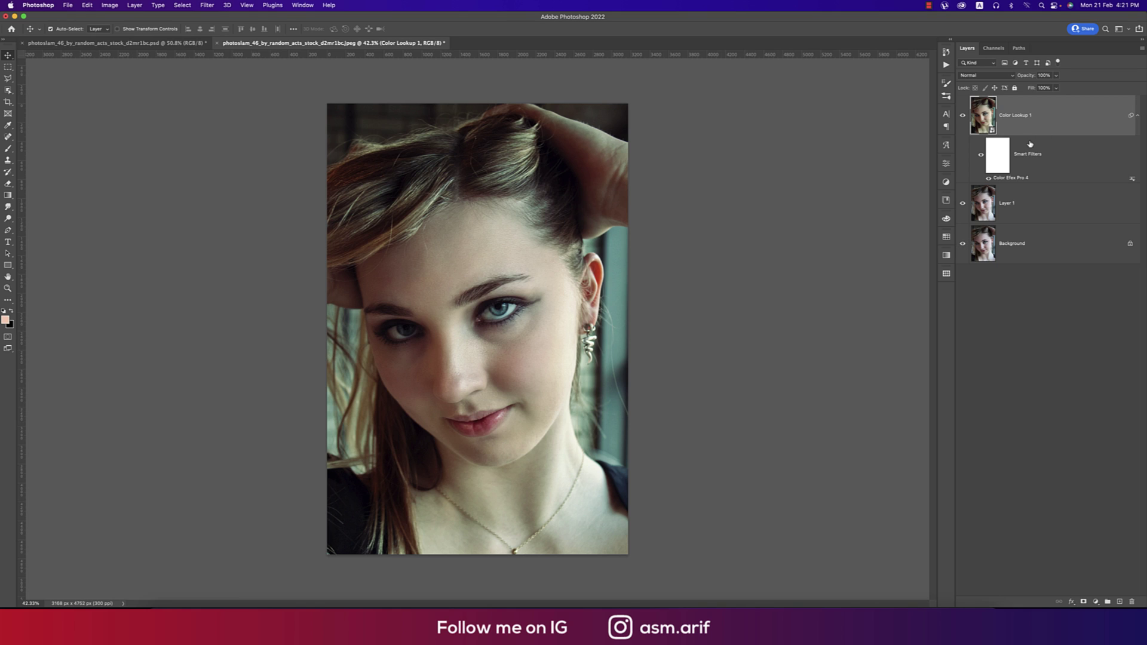
Add a Gradient Map adjustment layer using the Purple_21 gradient preset.
{"action": "left_click", "coordinate": [1096, 602]}
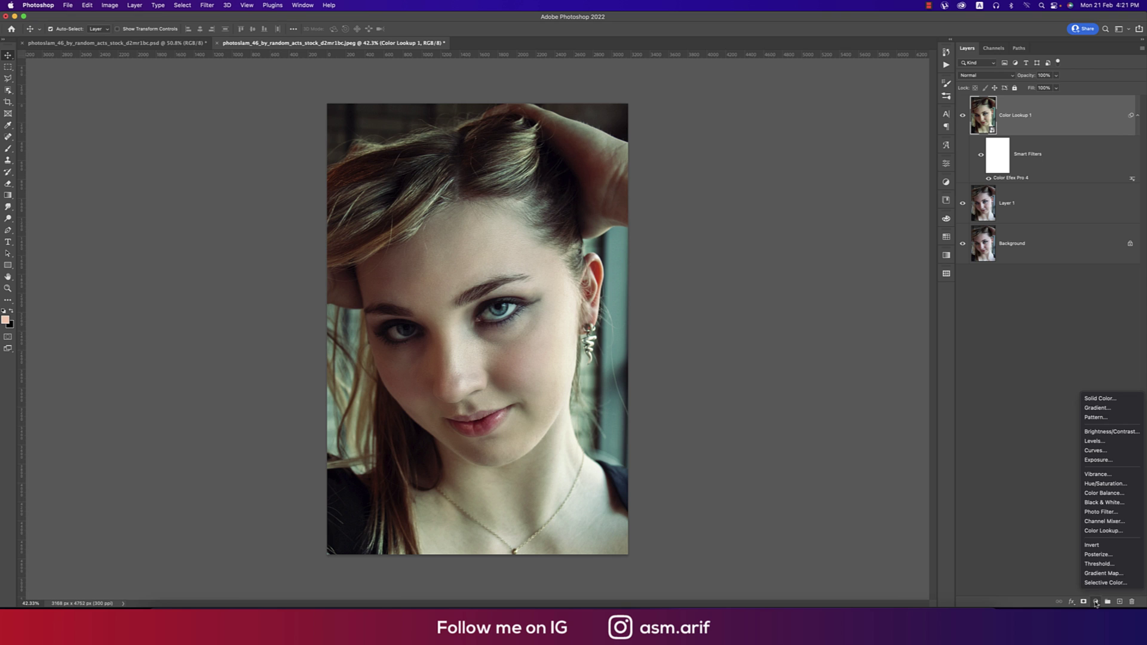
{"action": "left_click", "coordinate": [1106, 574]}
{"action": "left_click", "coordinate": [849, 189]}
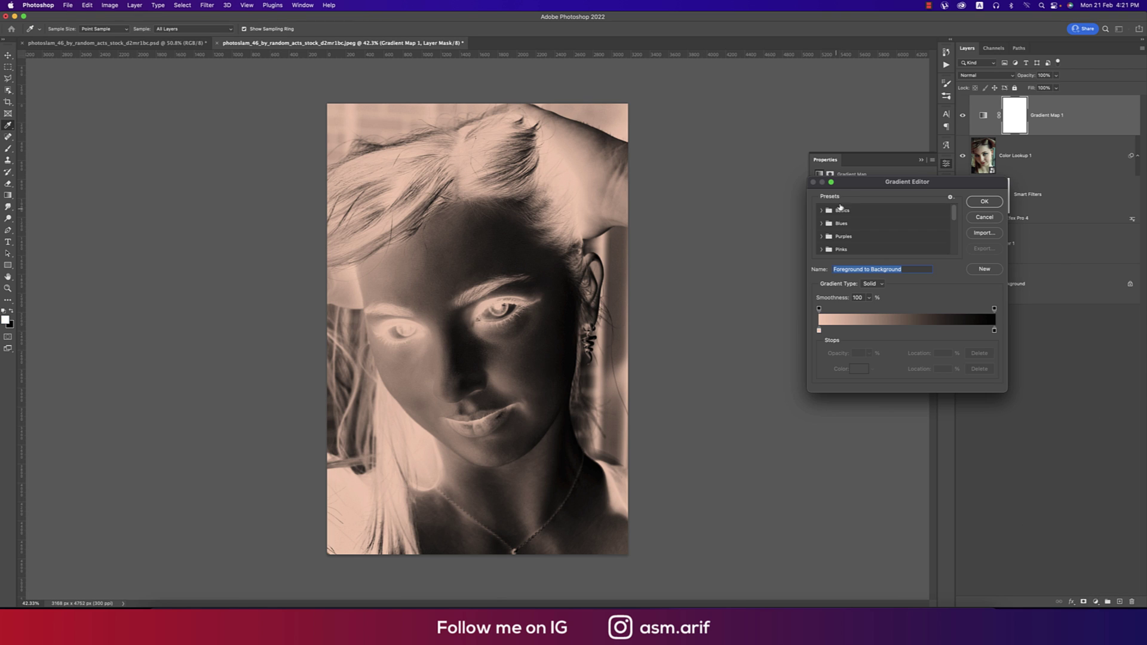
{"action": "left_click", "coordinate": [821, 222]}
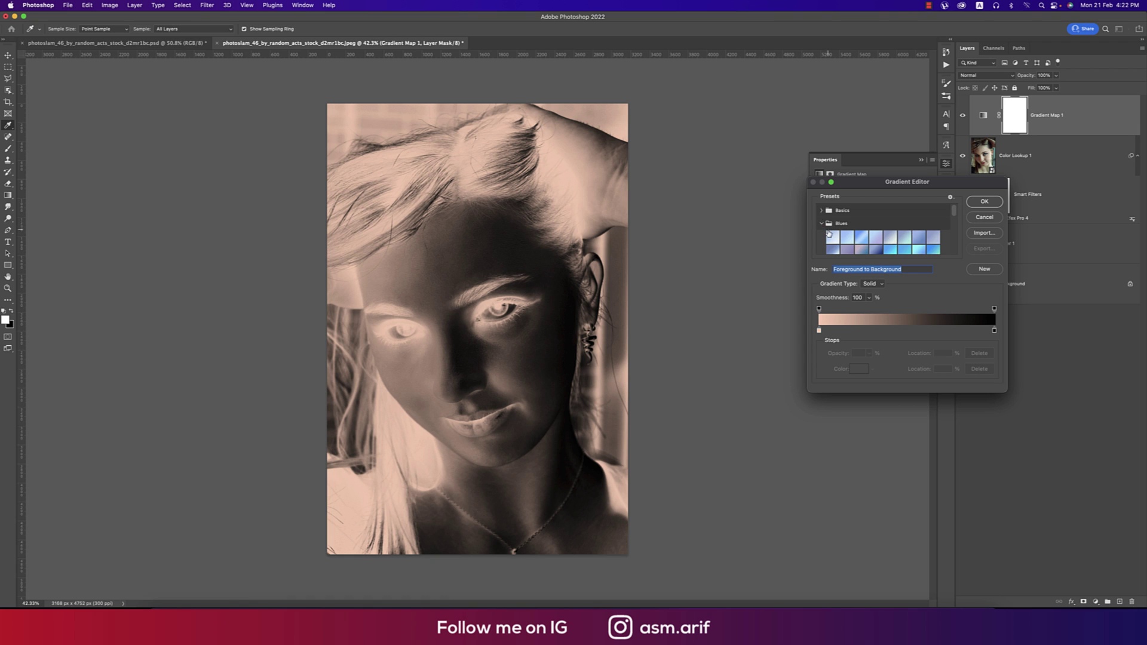
{"action": "left_click", "coordinate": [823, 224]}
{"action": "left_click", "coordinate": [822, 236]}
{"action": "scroll", "coordinate": [885, 233], "scroll_direction": "down", "scroll_amount": 2}
{"action": "left_click", "coordinate": [890, 208]}
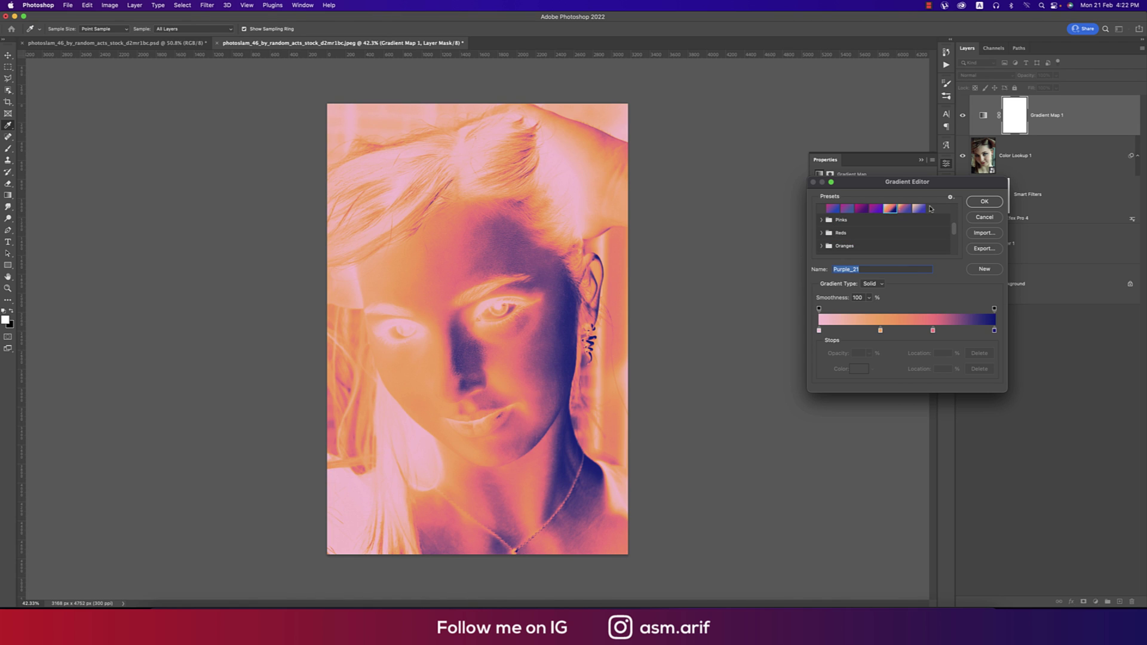
{"action": "left_click", "coordinate": [984, 202]}
Blend the gradient map in Soft Light and lower its Fill to about 20%.
{"action": "left_click", "coordinate": [922, 160]}
{"action": "left_click", "coordinate": [975, 76]}
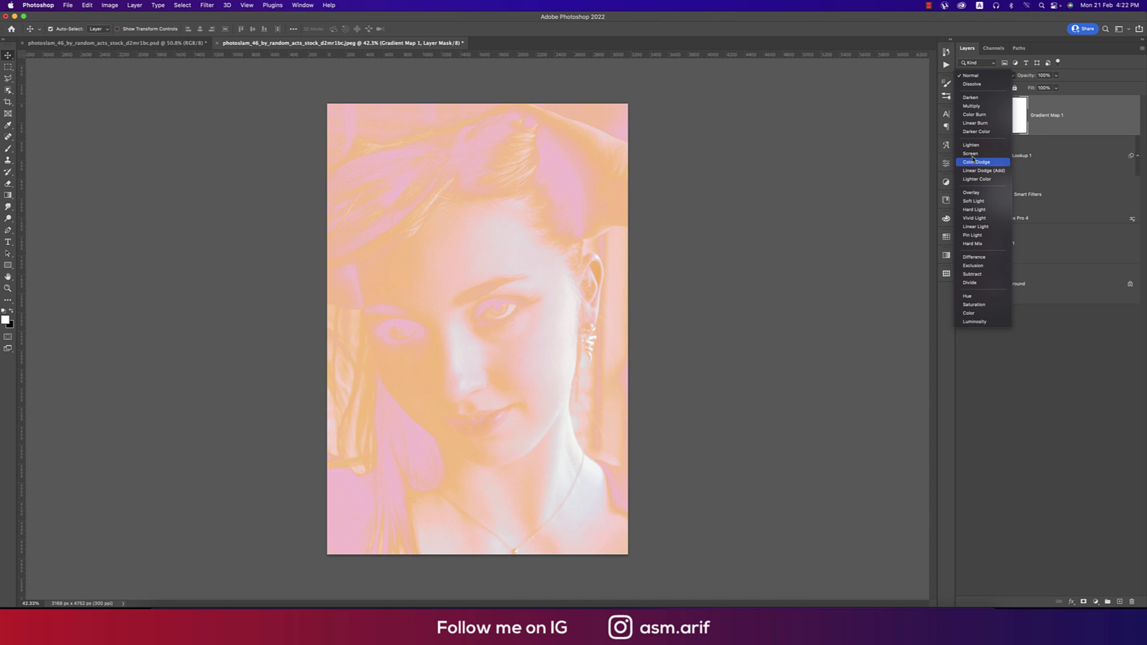
{"action": "left_click", "coordinate": [974, 202]}
{"action": "left_click_drag", "start_coordinate": [1058, 89], "coordinate": [1025, 100]}
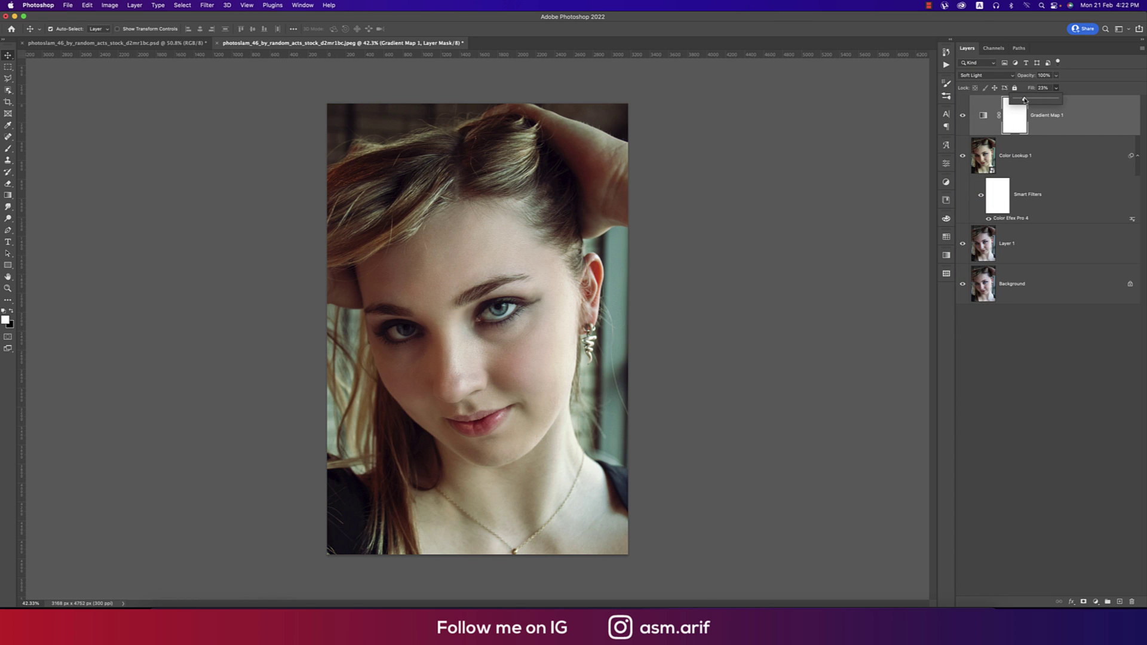
{"action": "left_click", "coordinate": [964, 285]}
{"action": "left_click", "coordinate": [964, 285]}
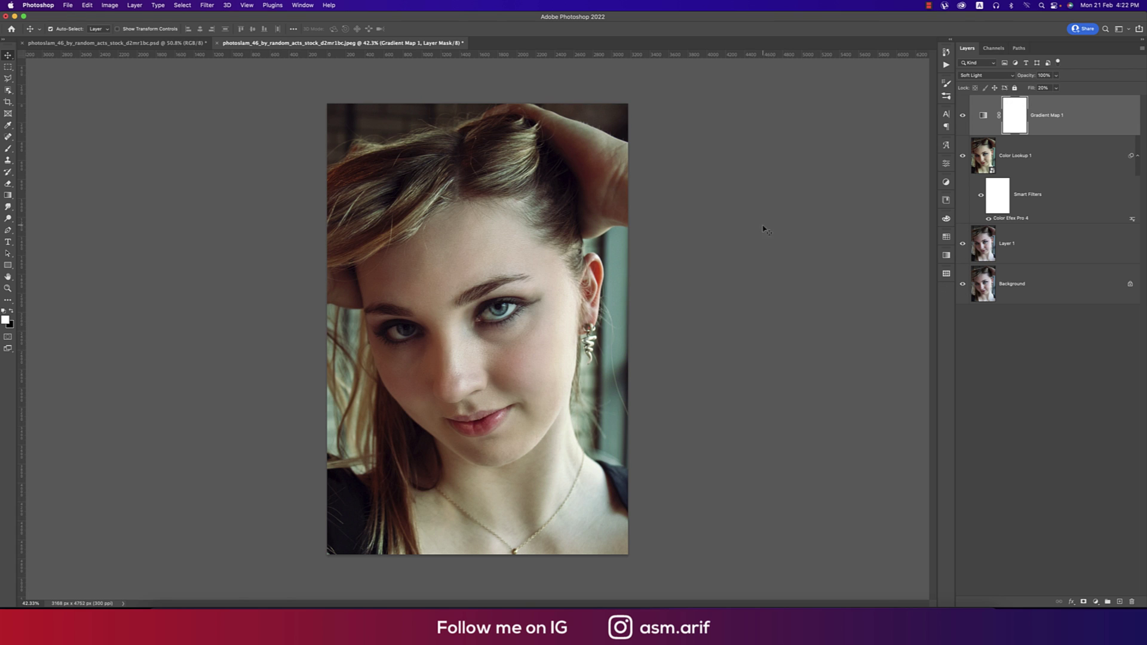
{"action": "left_click", "coordinate": [1079, 118]}
{"action": "left_click", "coordinate": [1077, 163], "text": "shift"}
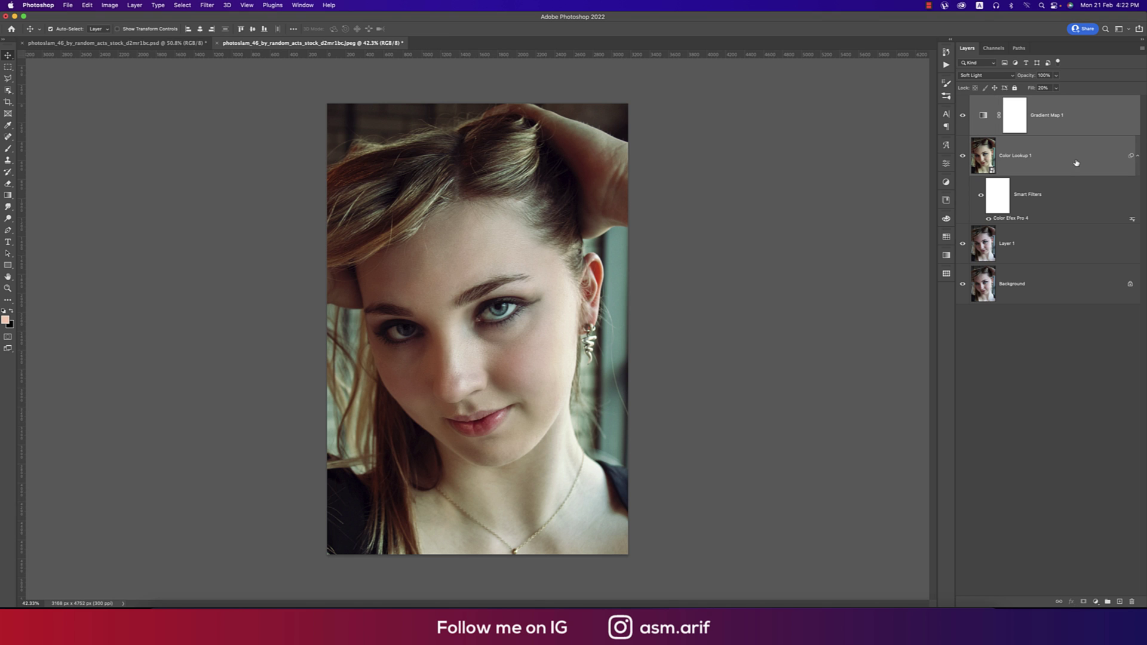
{"action": "scroll", "coordinate": [524, 272], "scroll_direction": "up", "scroll_amount": 5}
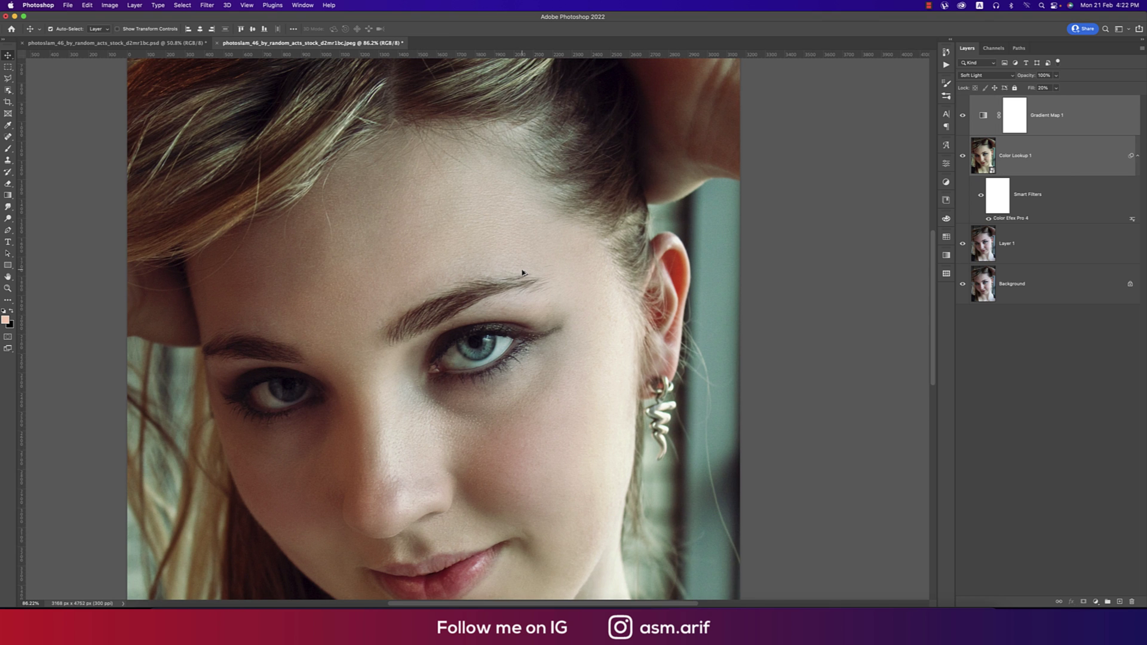